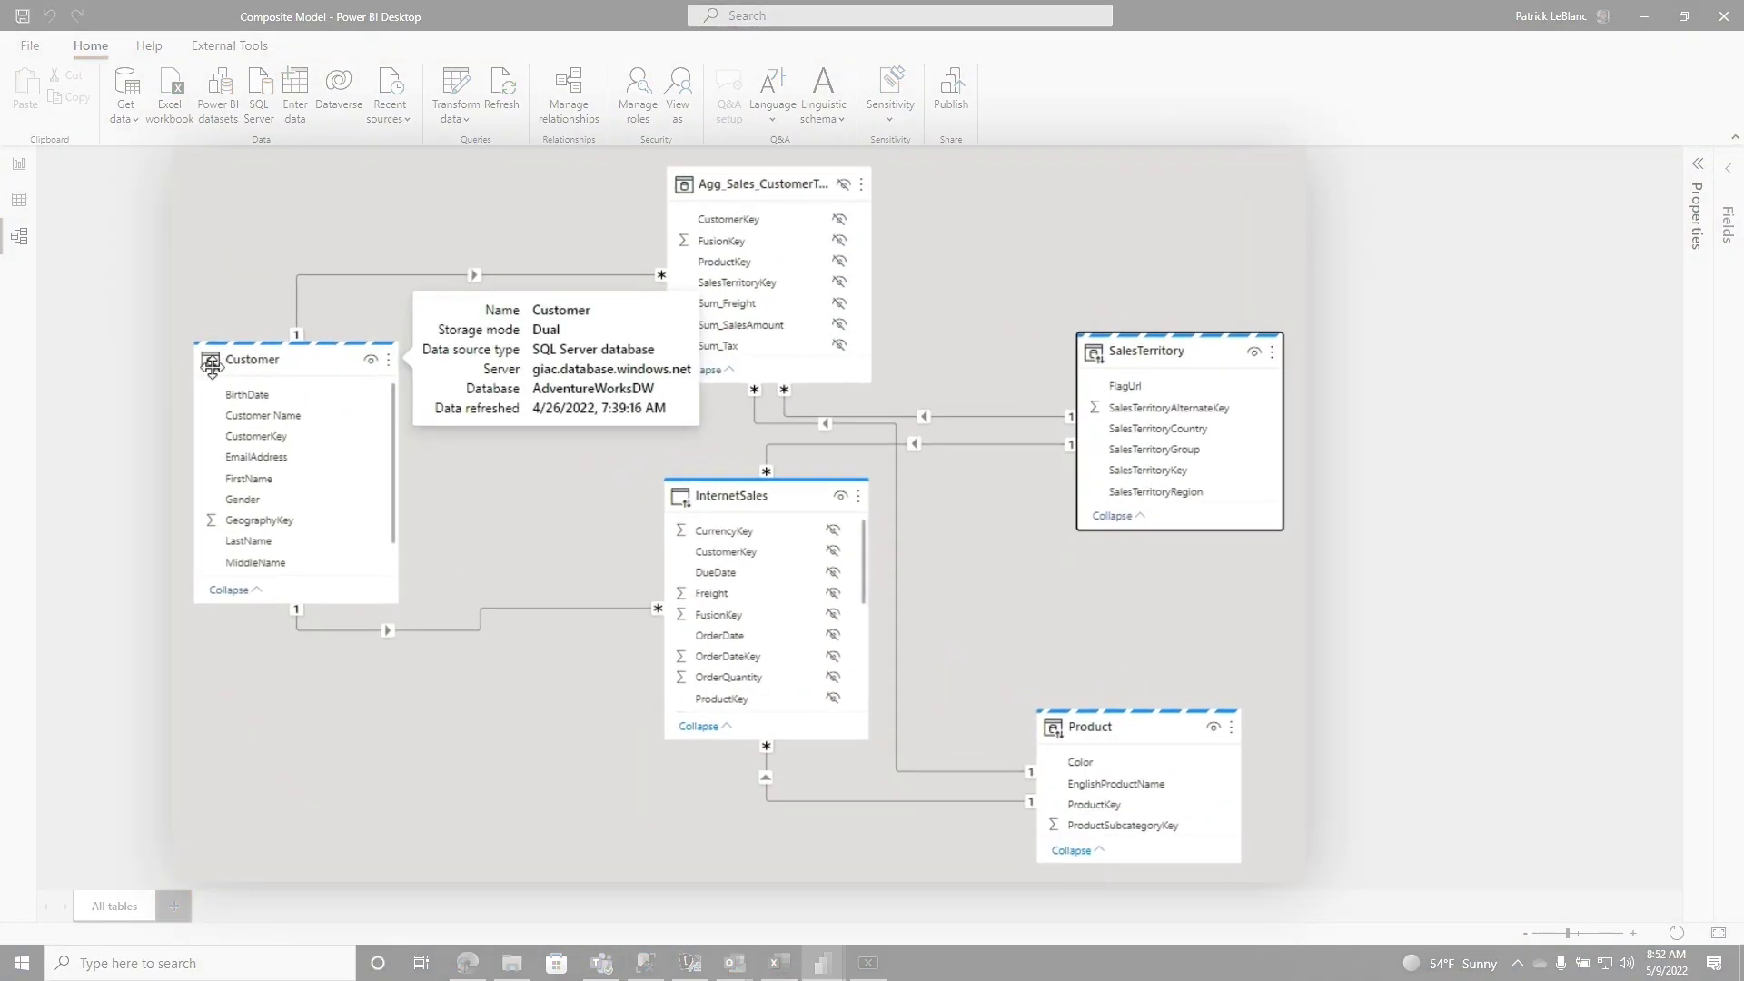
- Select the Customer and SalesTerritory tables, then start a template export and cancel it
ctrl+click(368, 394)
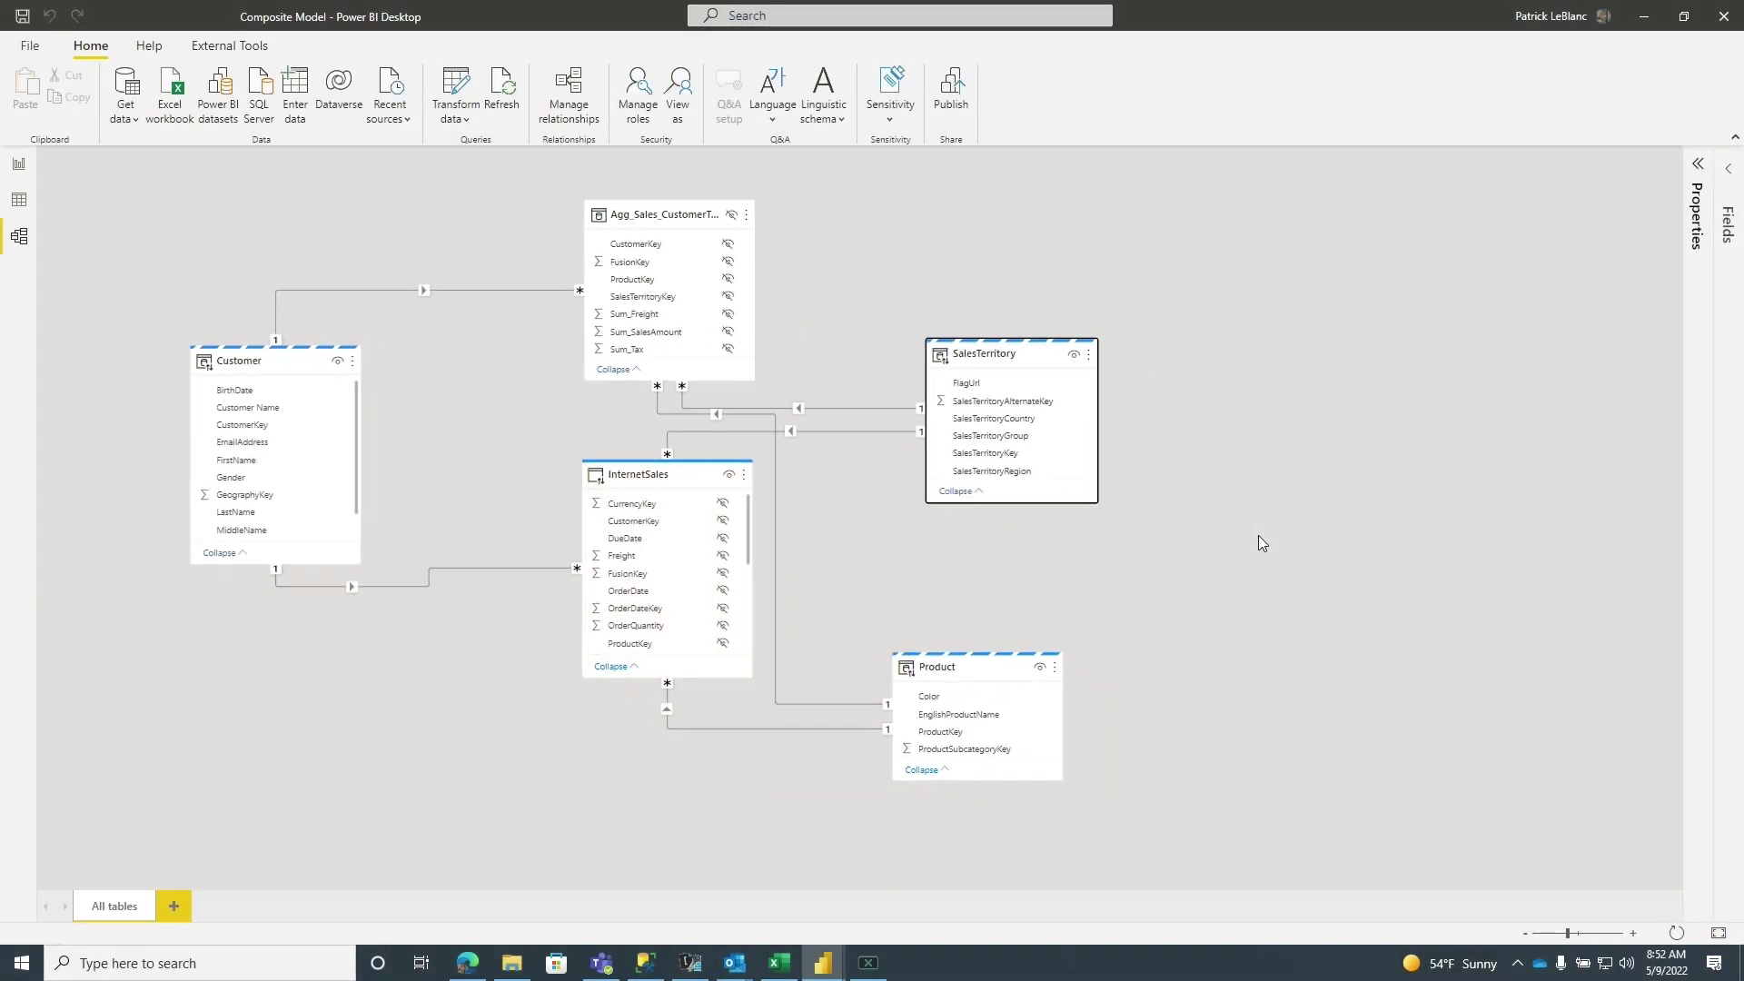
click(42, 55)
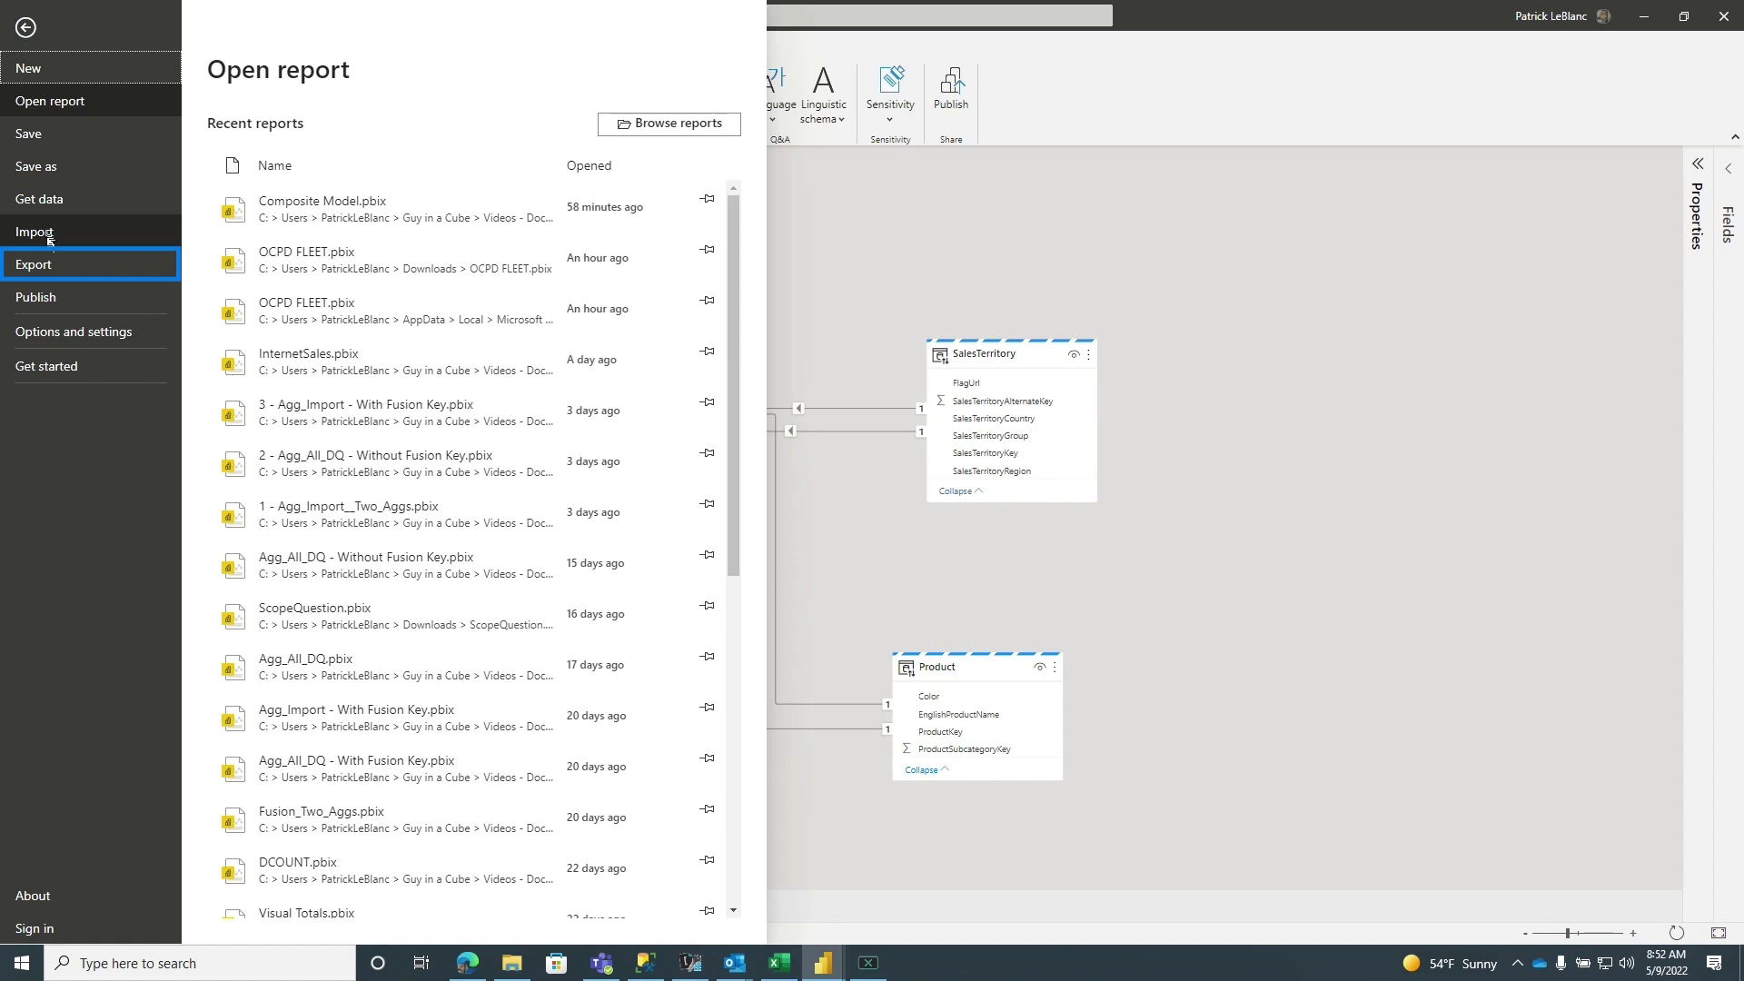
click(48, 269)
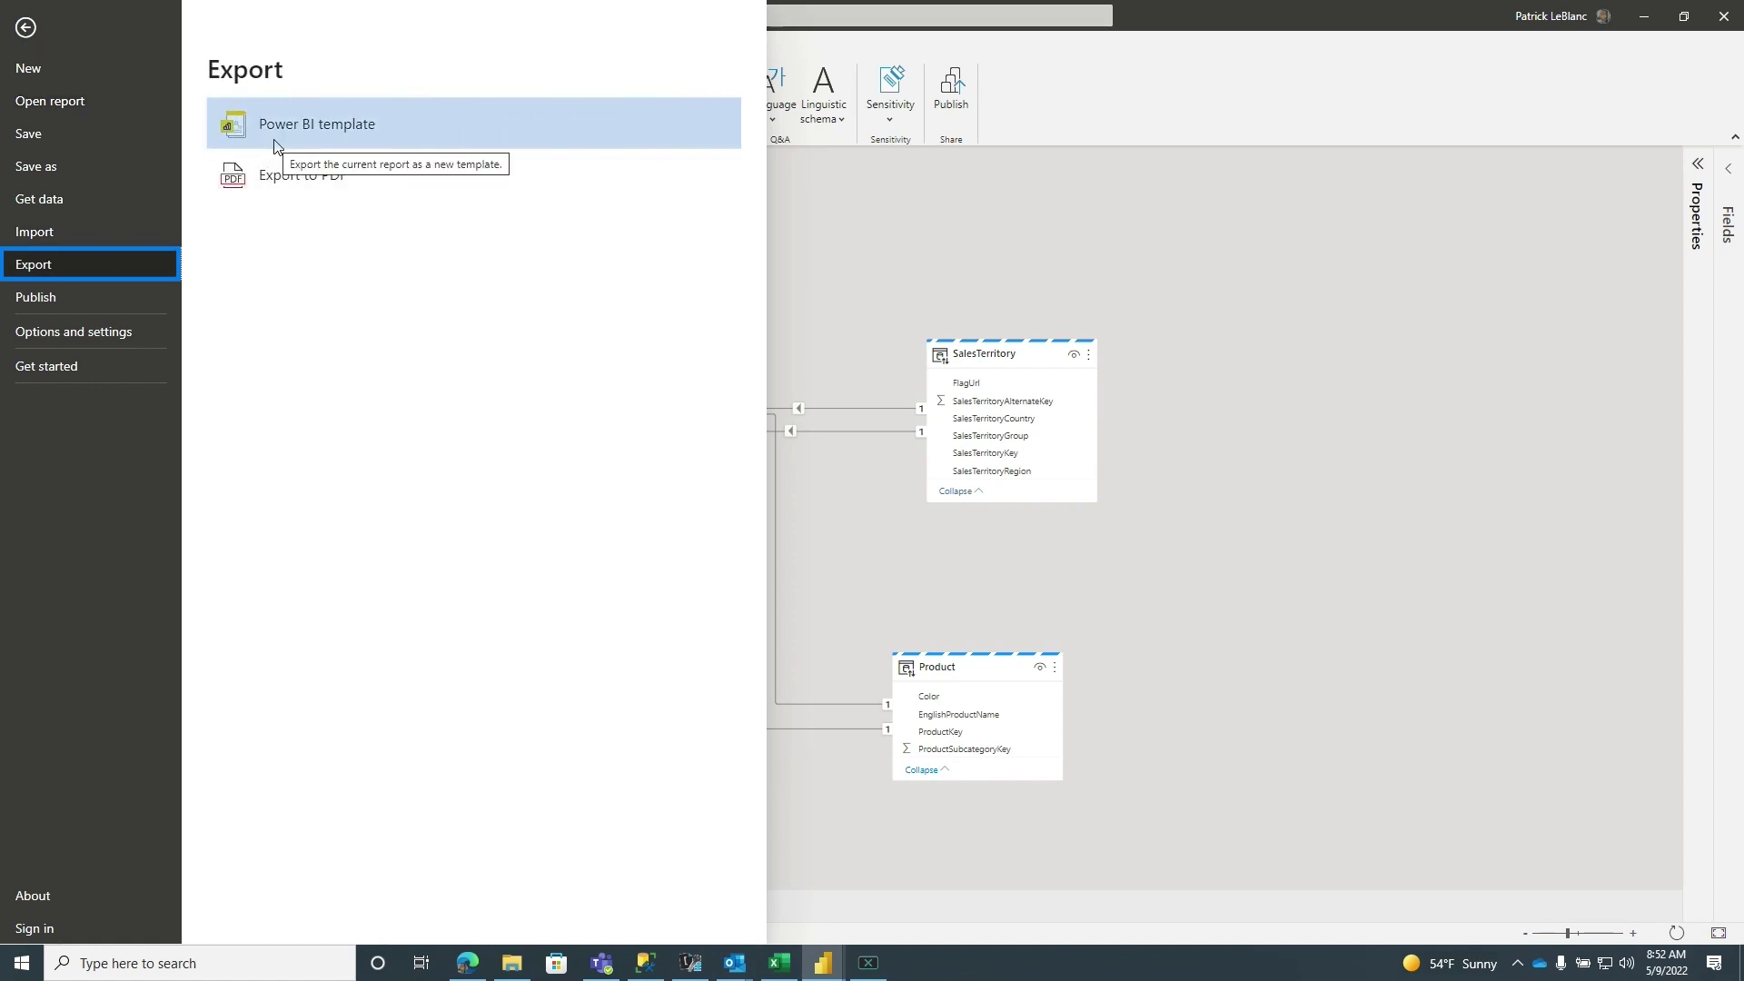
click(94, 163)
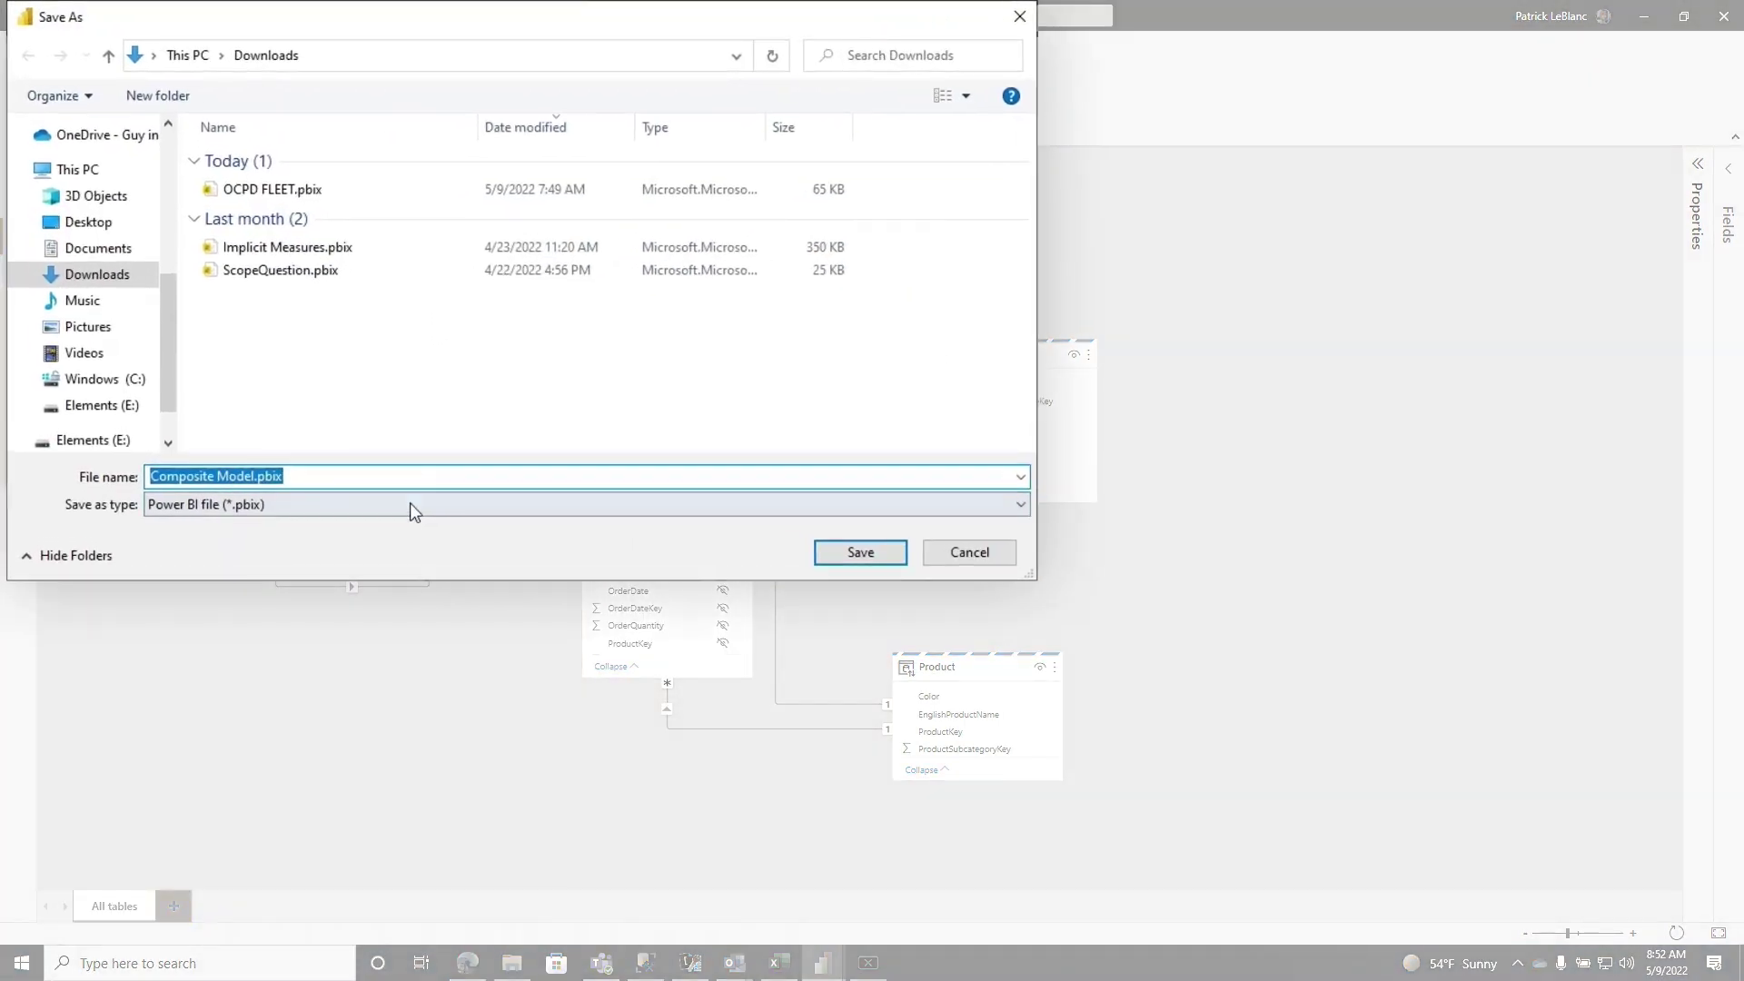
click(410, 506)
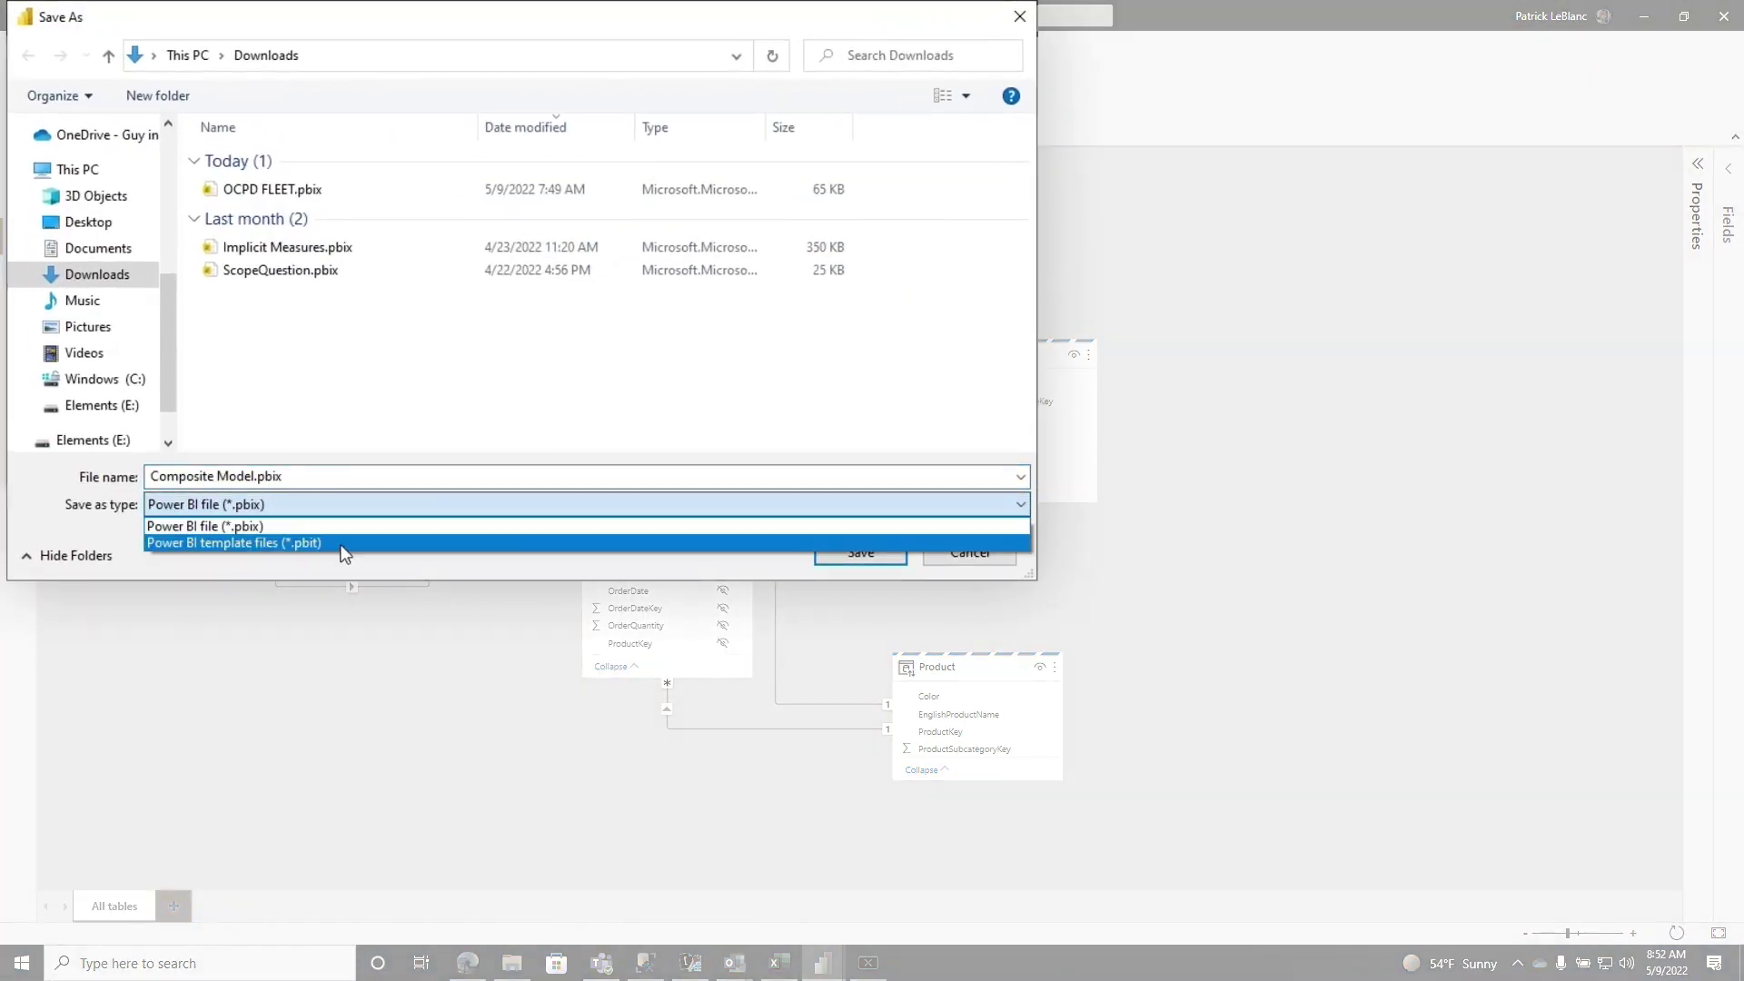
click(493, 378)
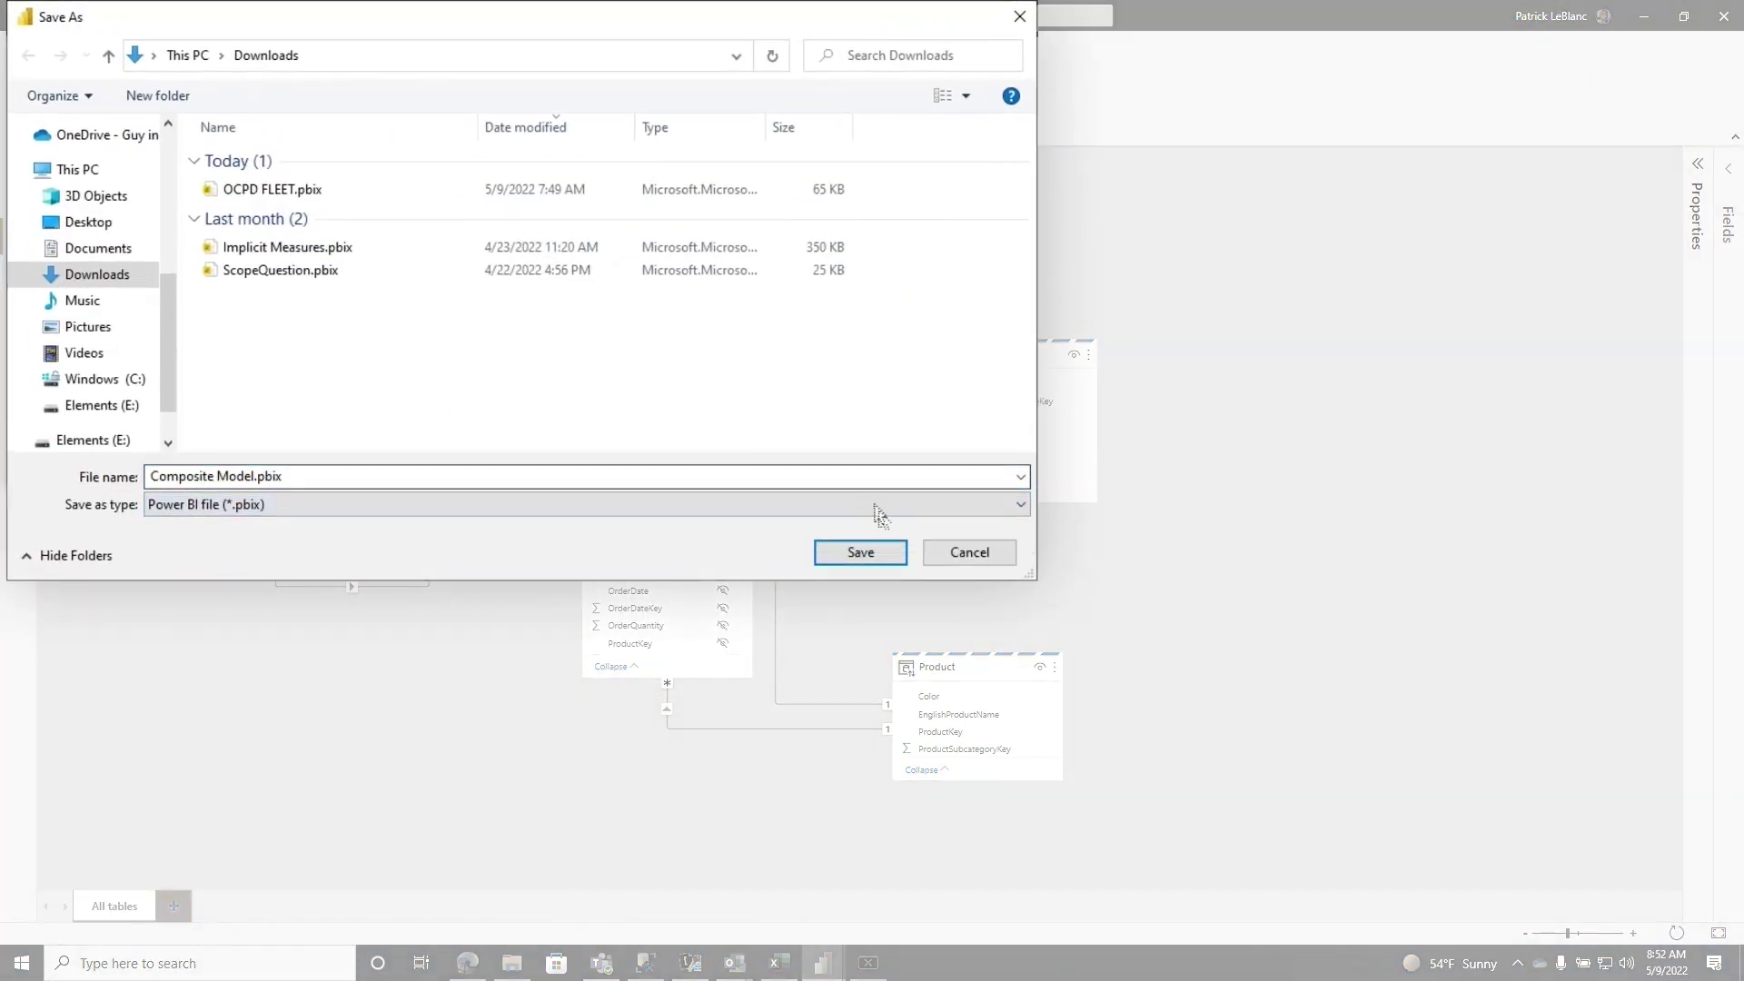
click(969, 553)
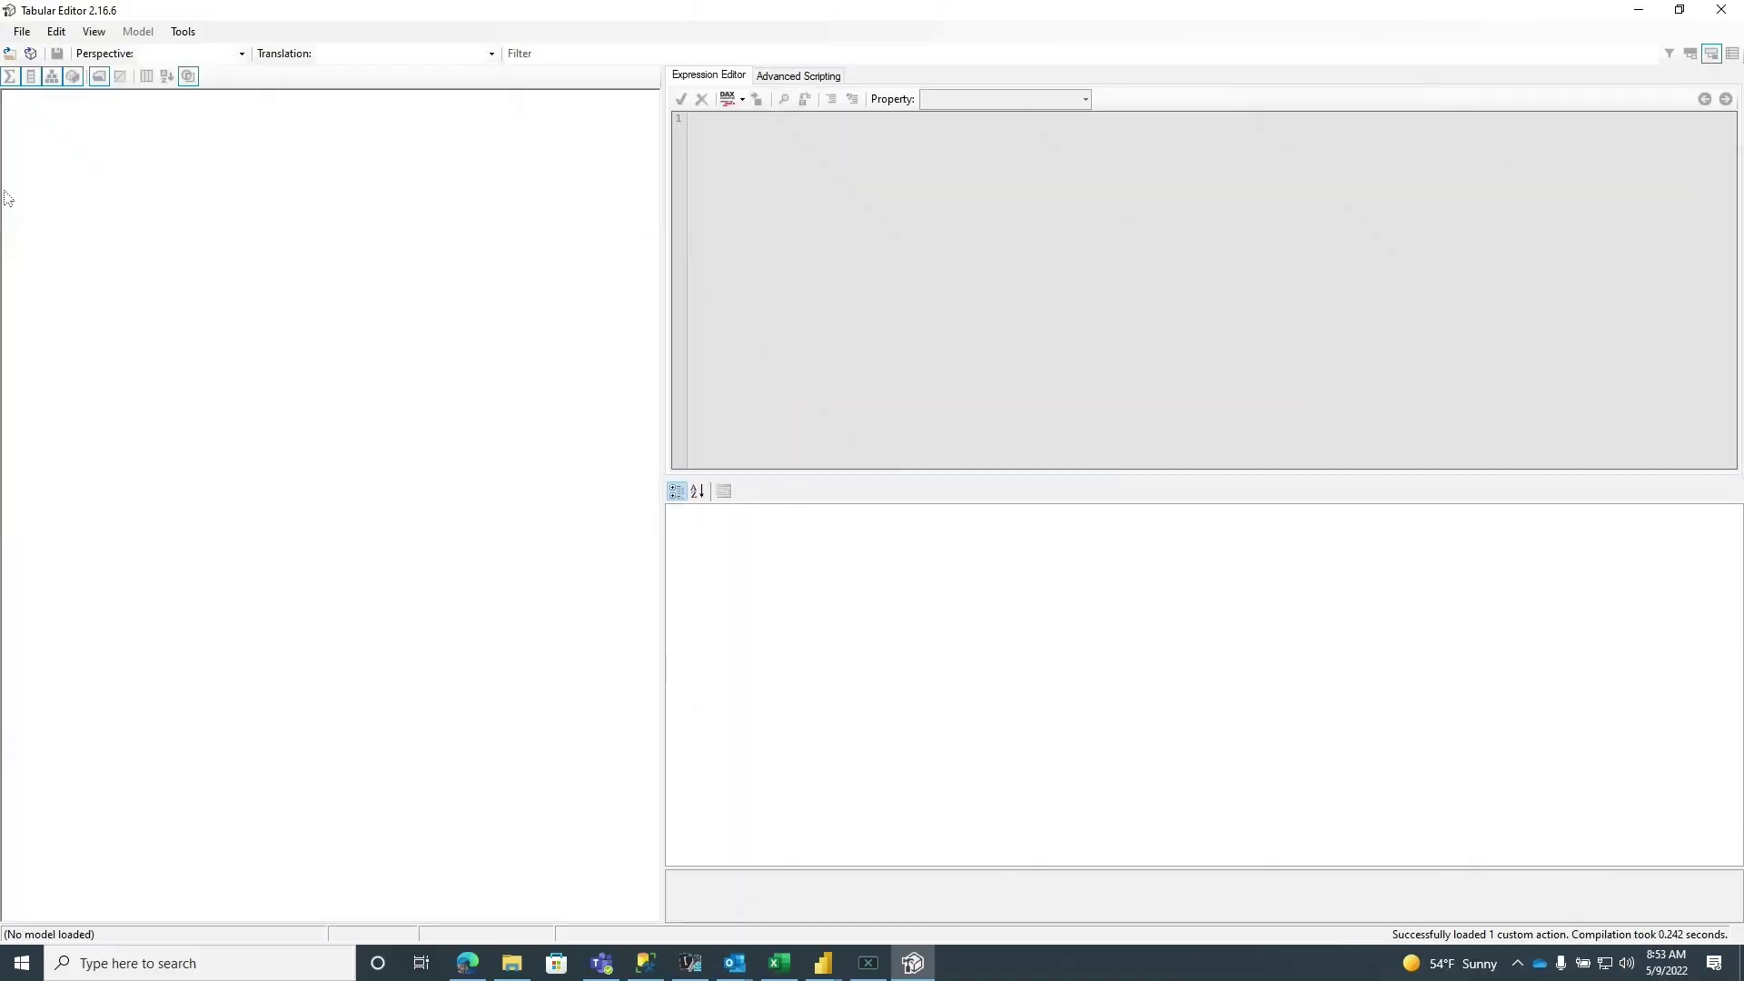
- Load the Composite Model.pbit template file into Tabular Editor 2
click(23, 31)
mouse_move(79, 102)
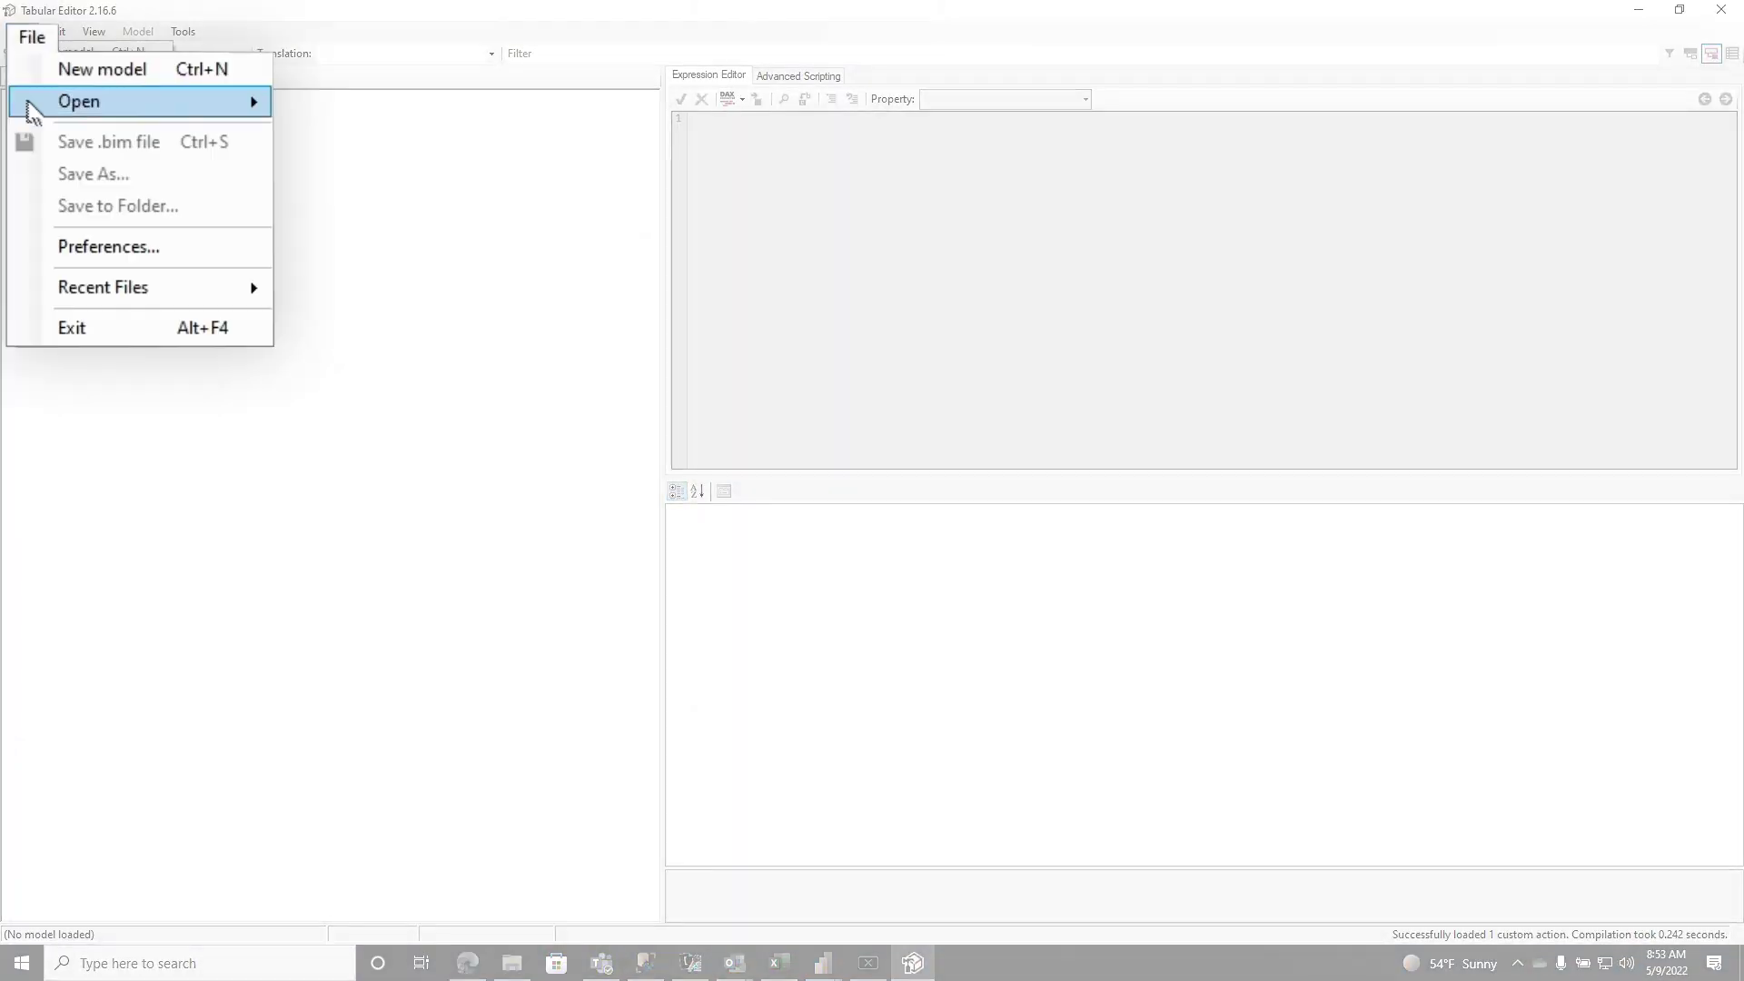
click(362, 107)
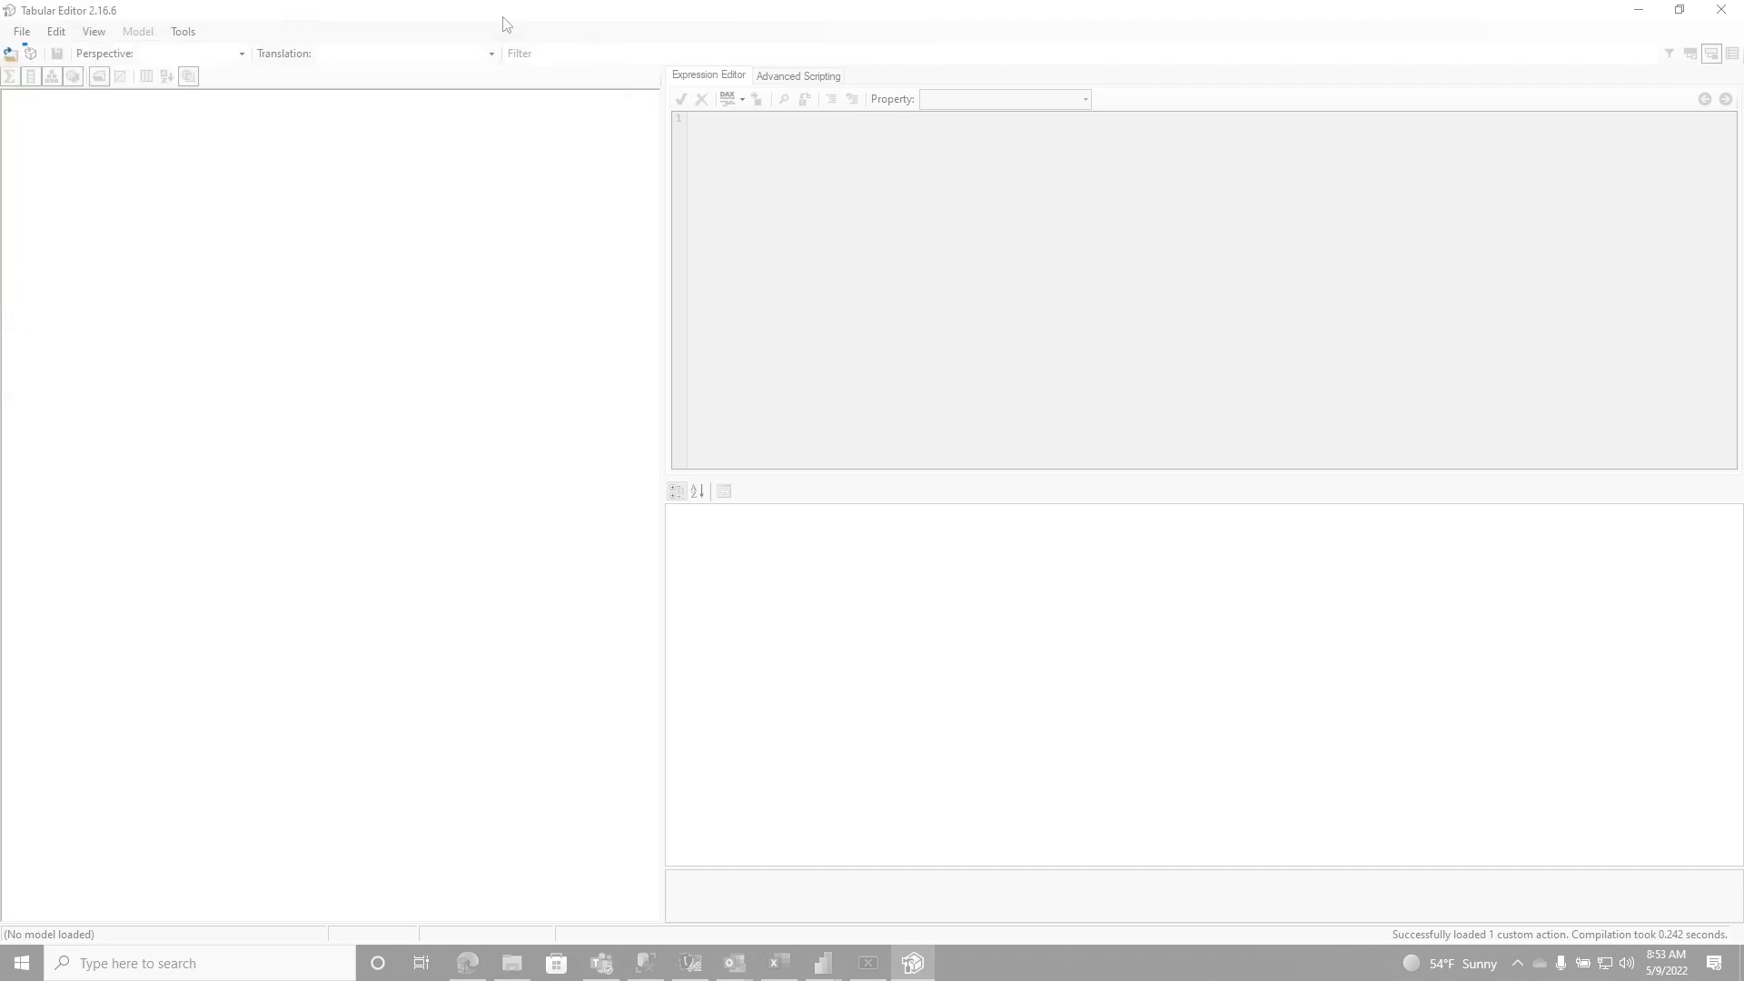
click(21, 63)
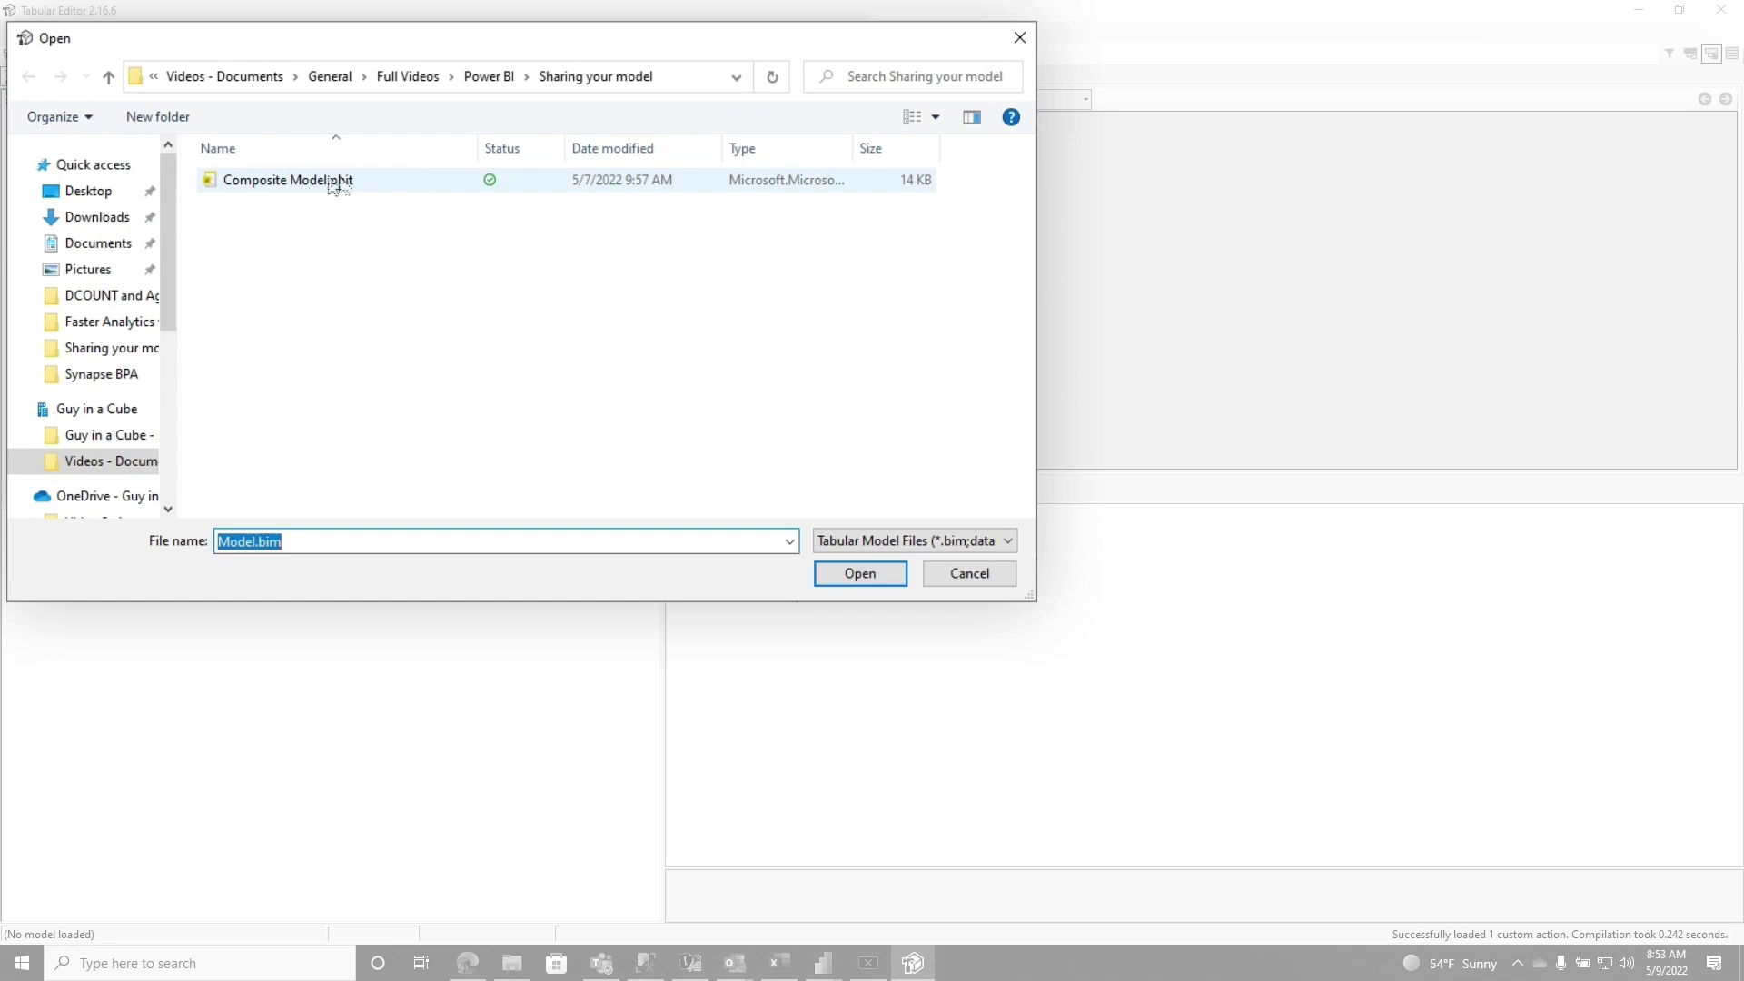
click(327, 187)
double_click(327, 187)
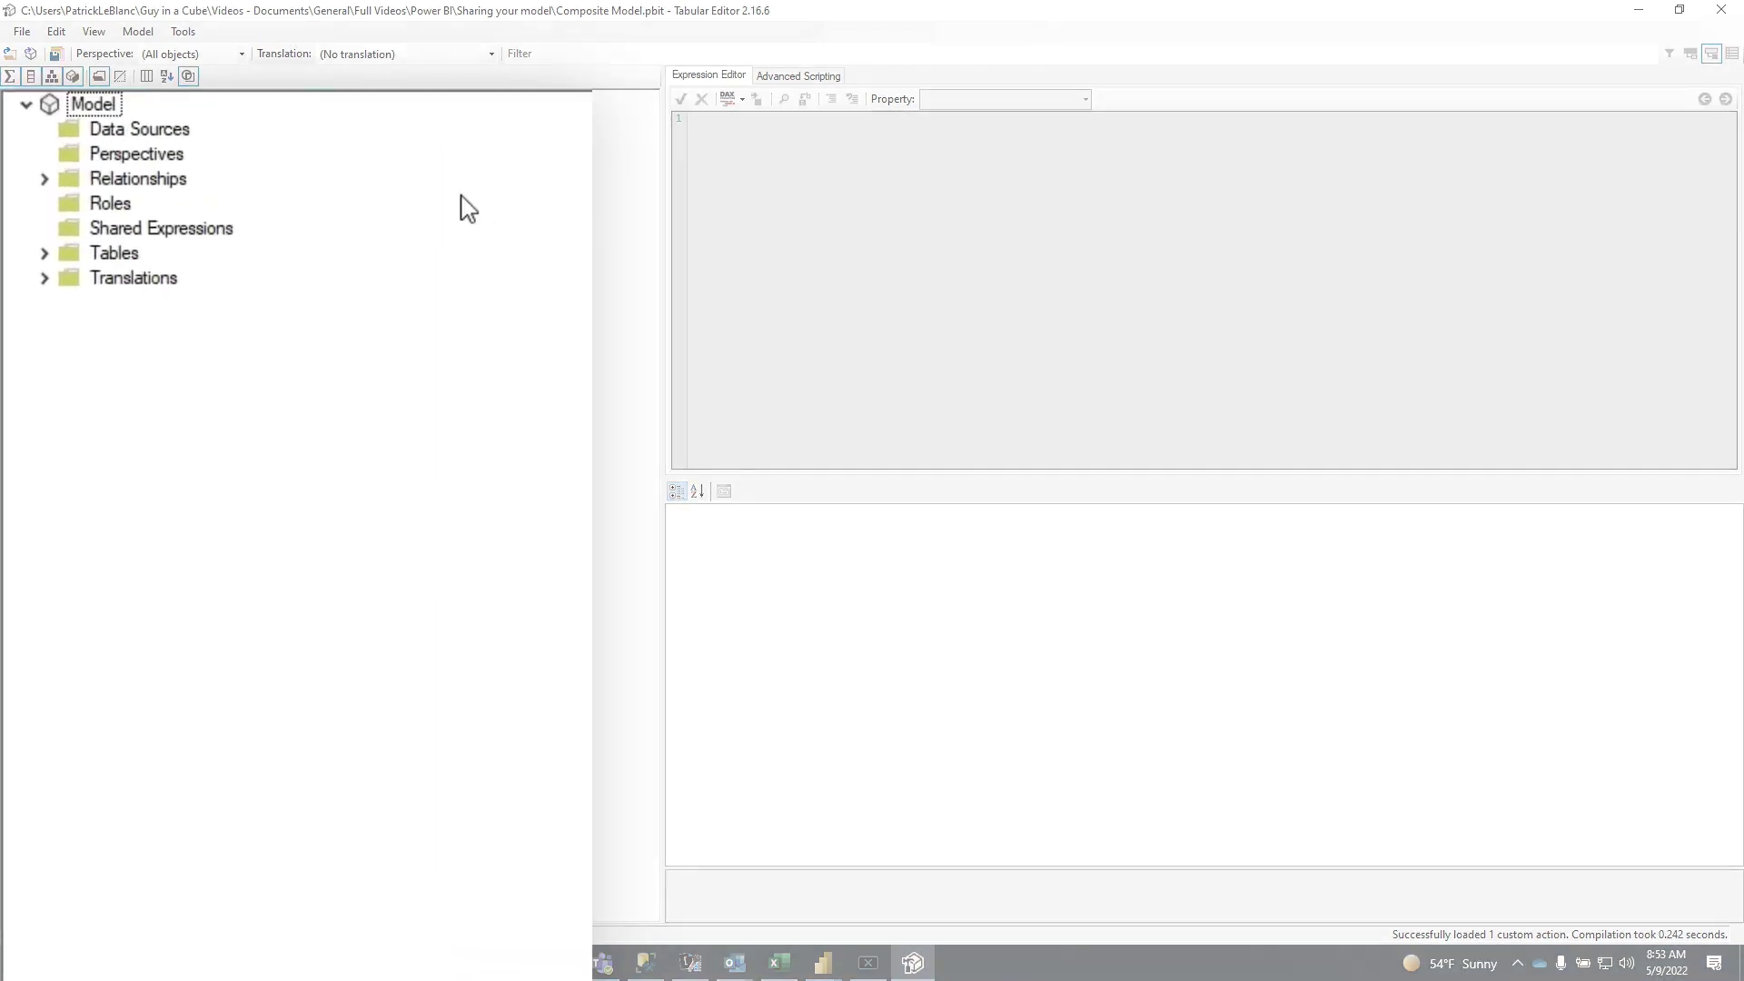
- List the model's relationships and view the Customer partition's source query
click(51, 198)
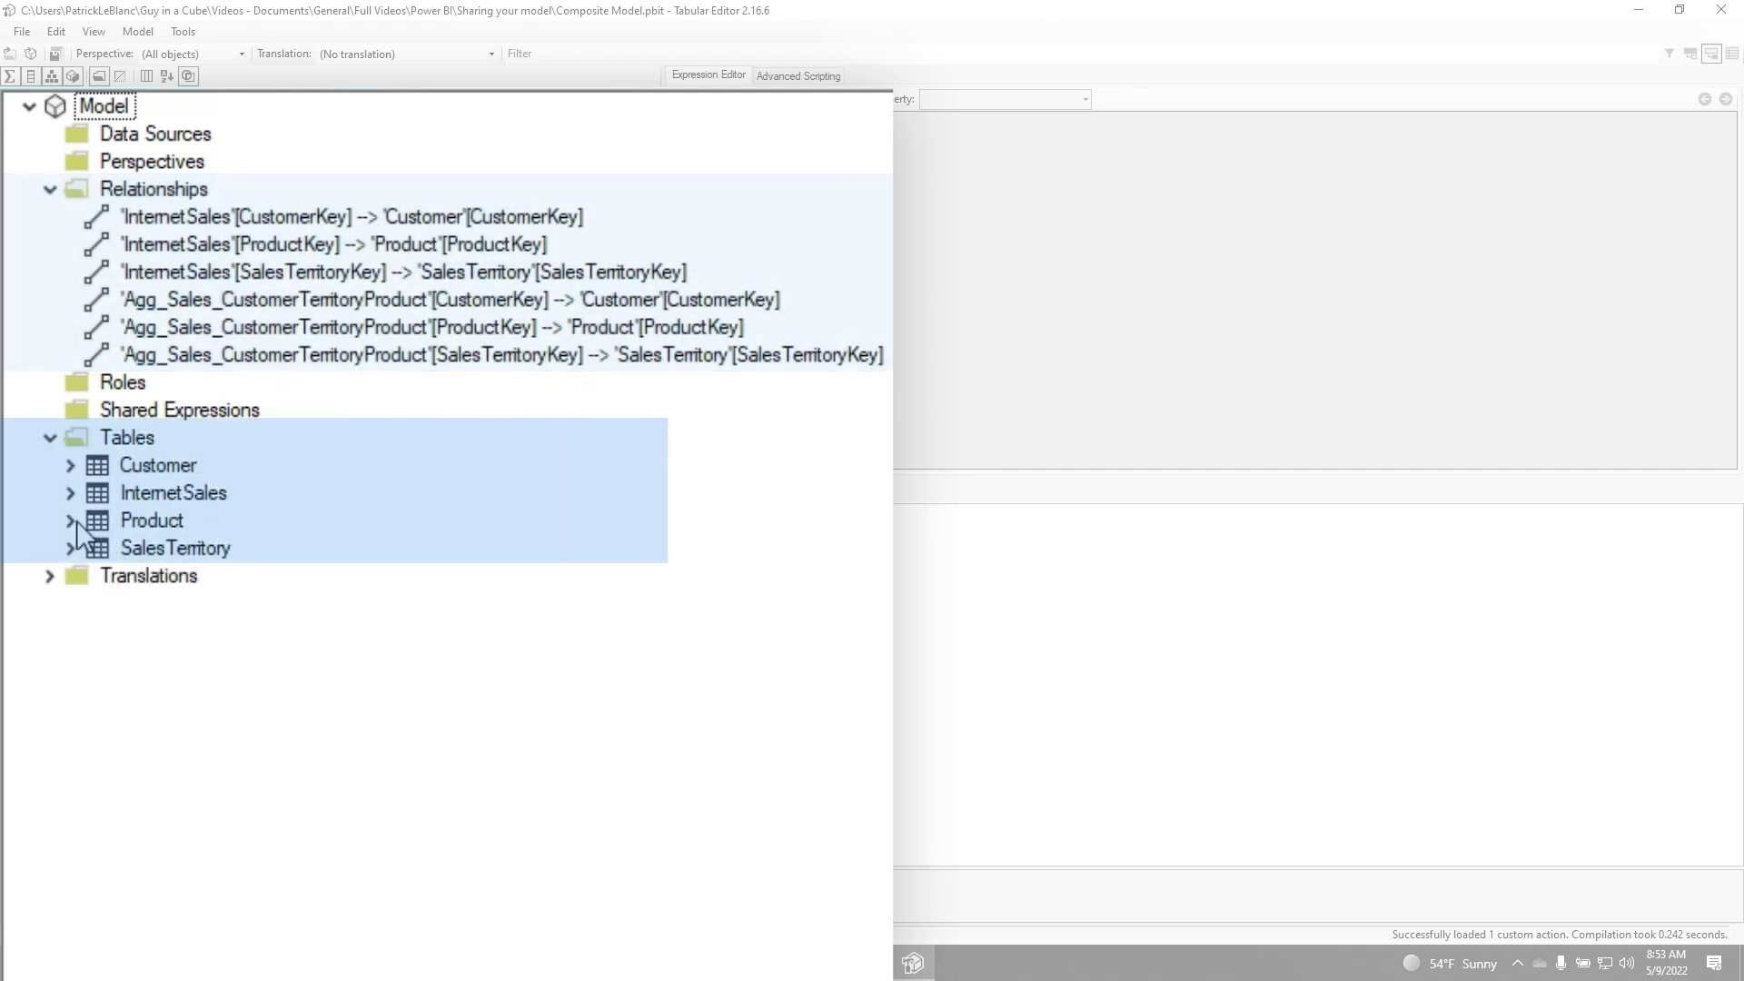
click(70, 466)
click(93, 494)
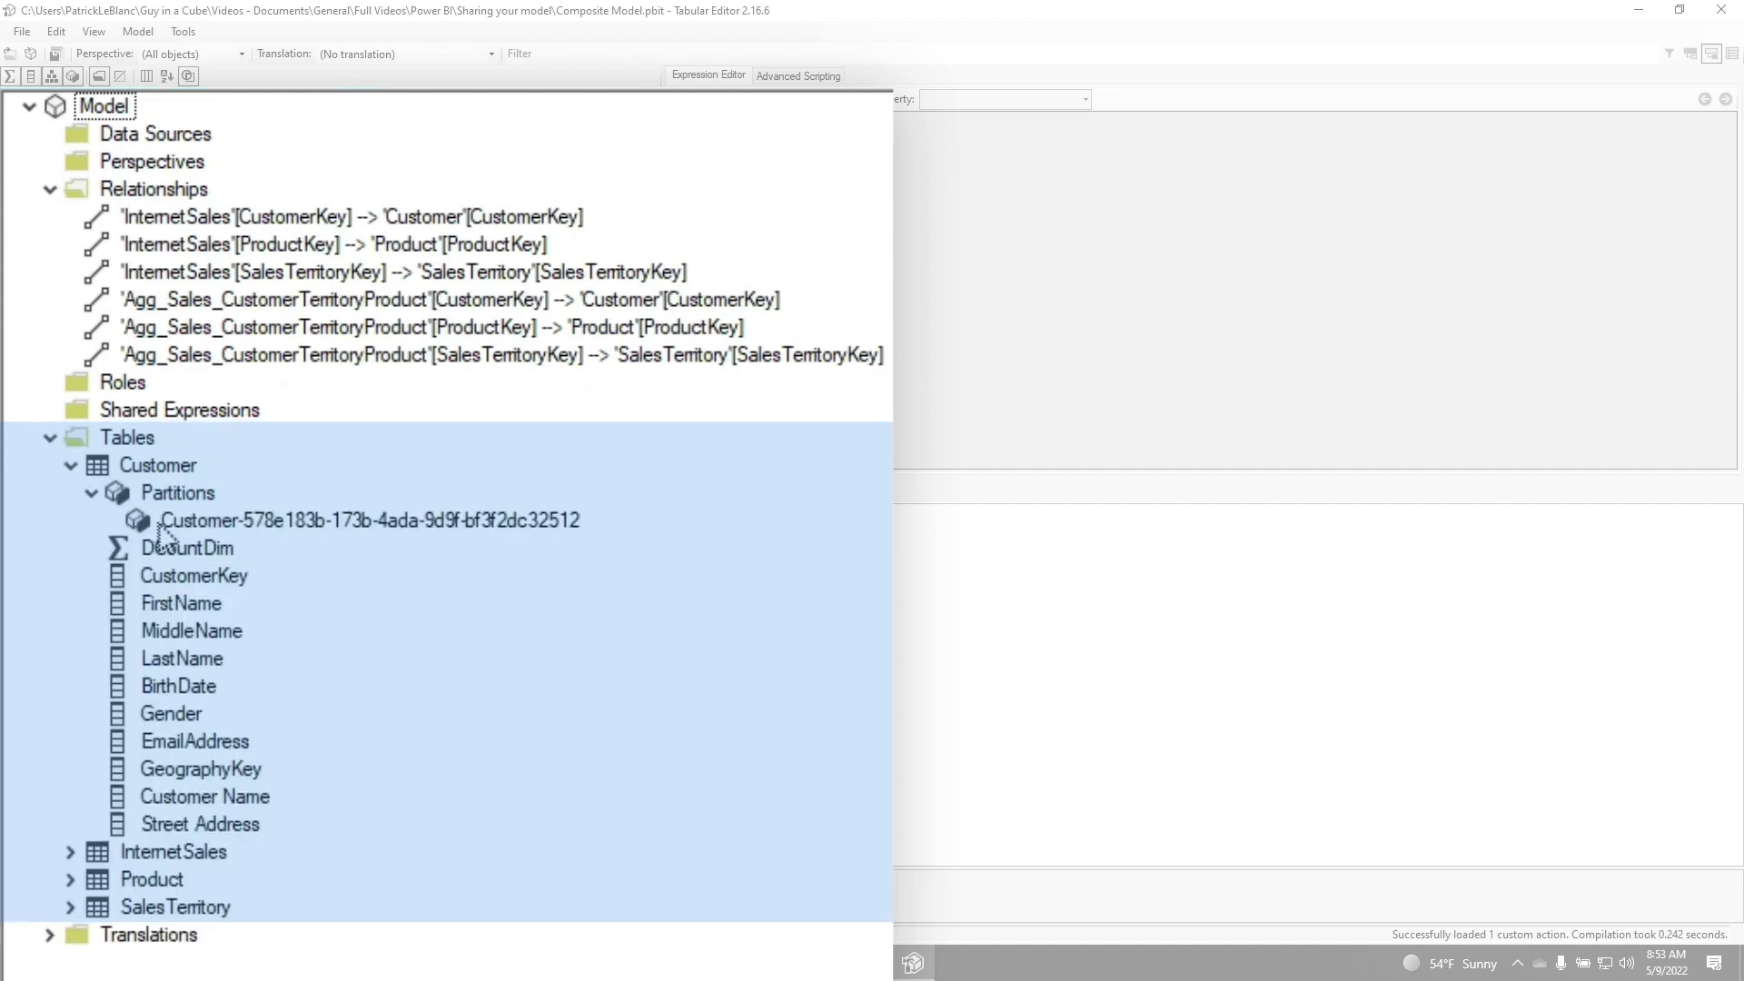
click(341, 520)
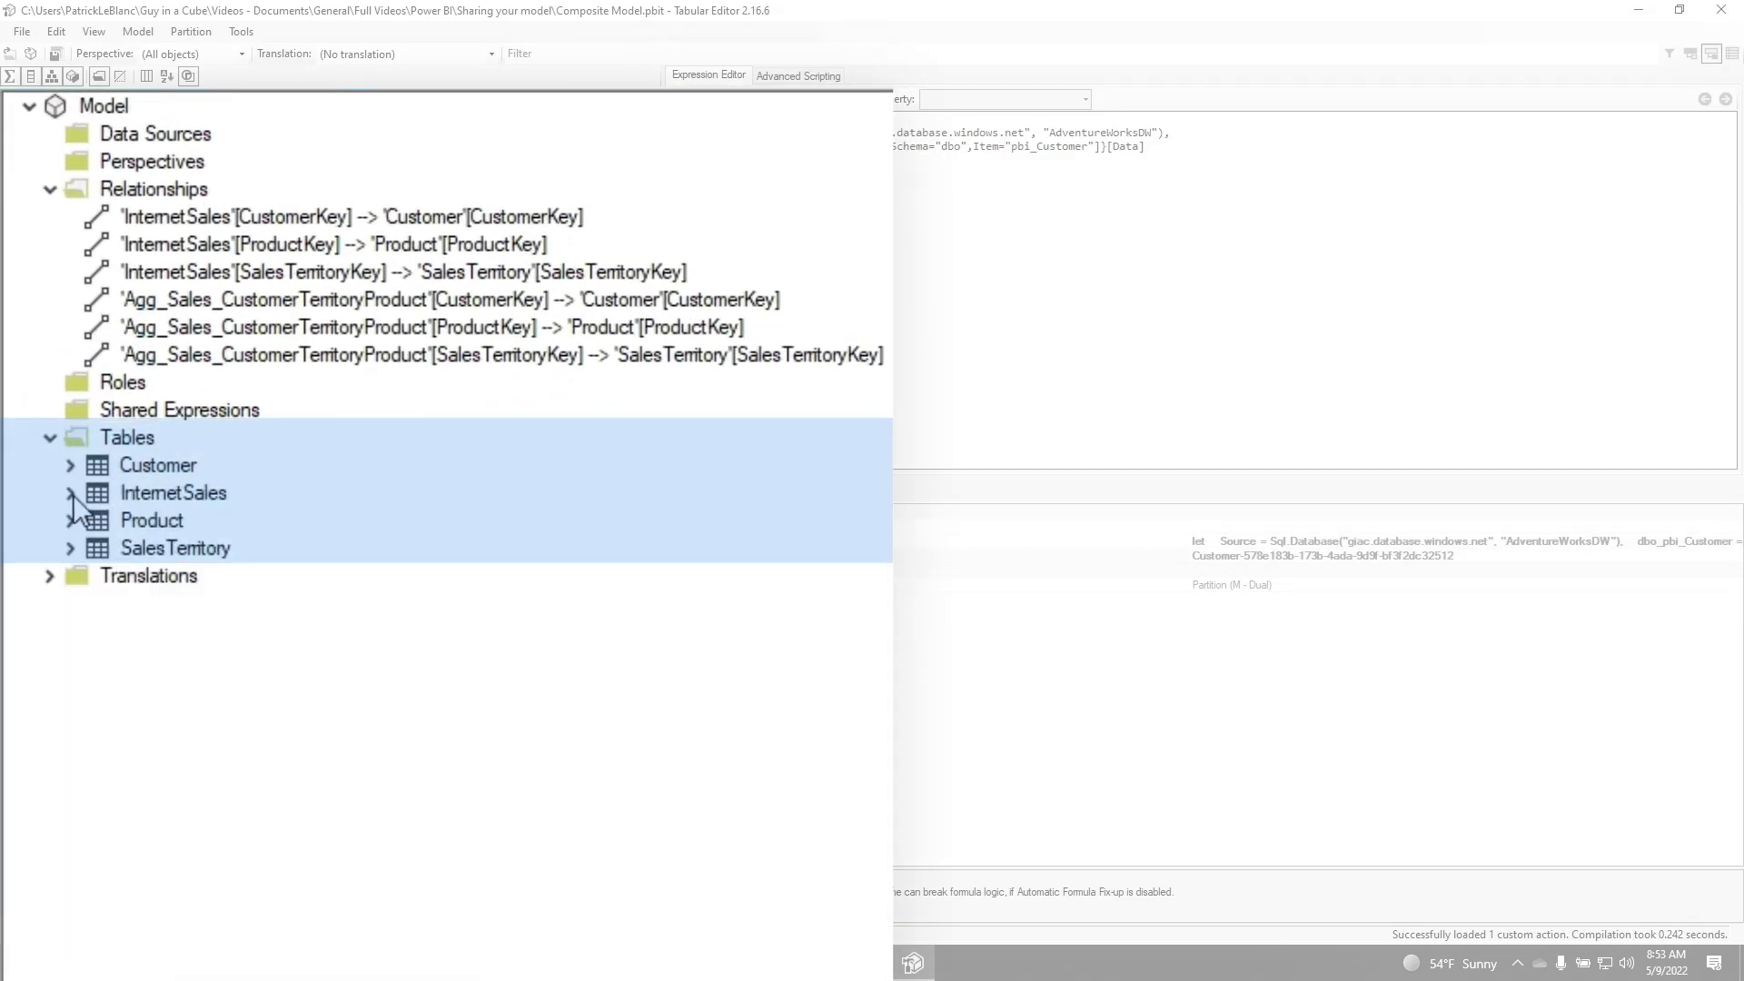
- Inspect the InternetSales measures Total Freight, Total Tax and Total Sales
click(72, 493)
click(171, 576)
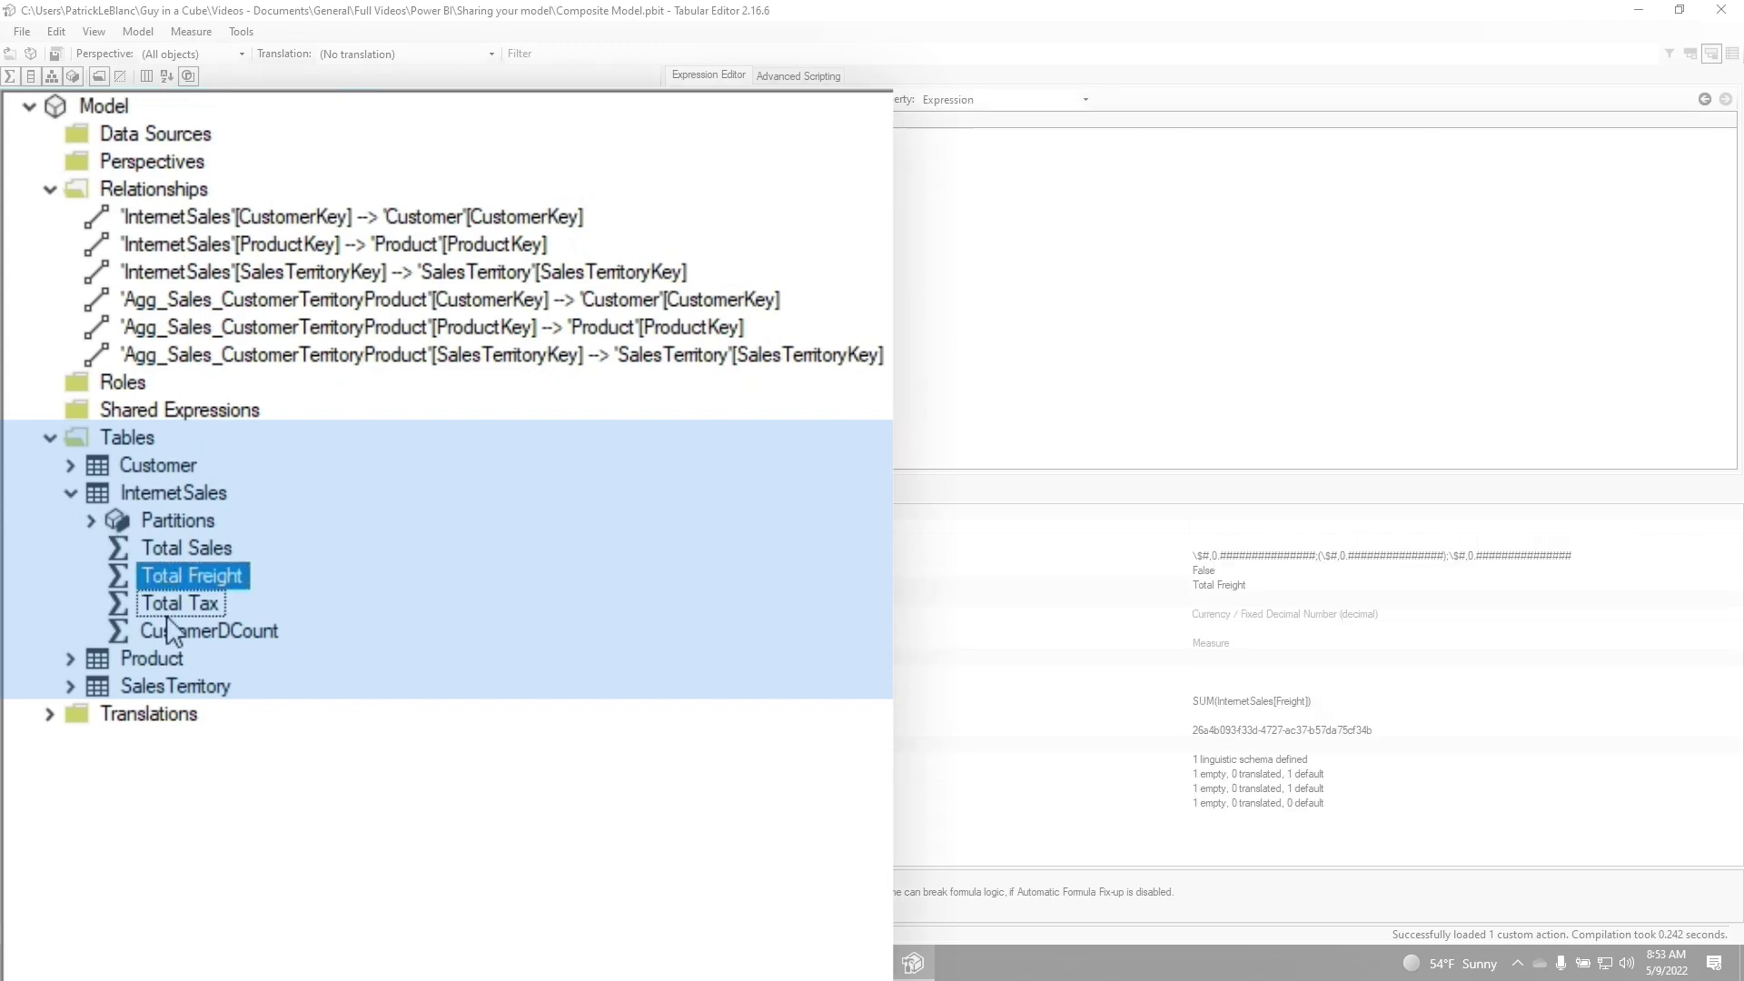
click(168, 608)
click(208, 552)
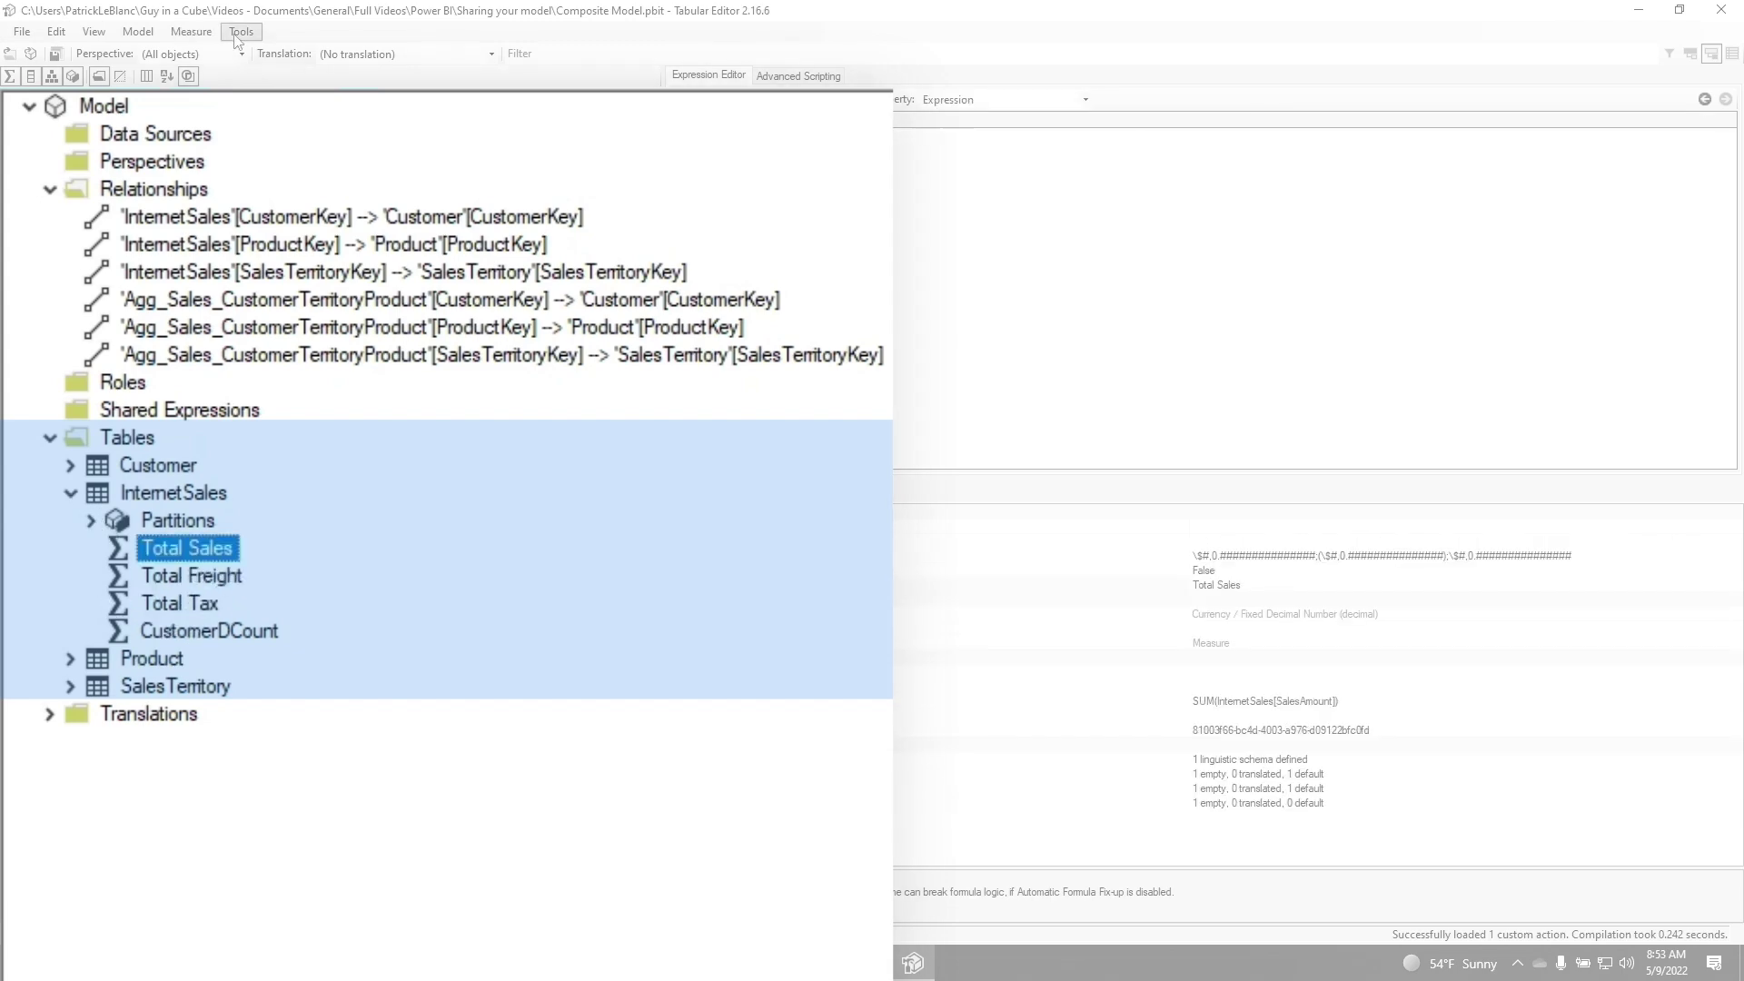
click(248, 38)
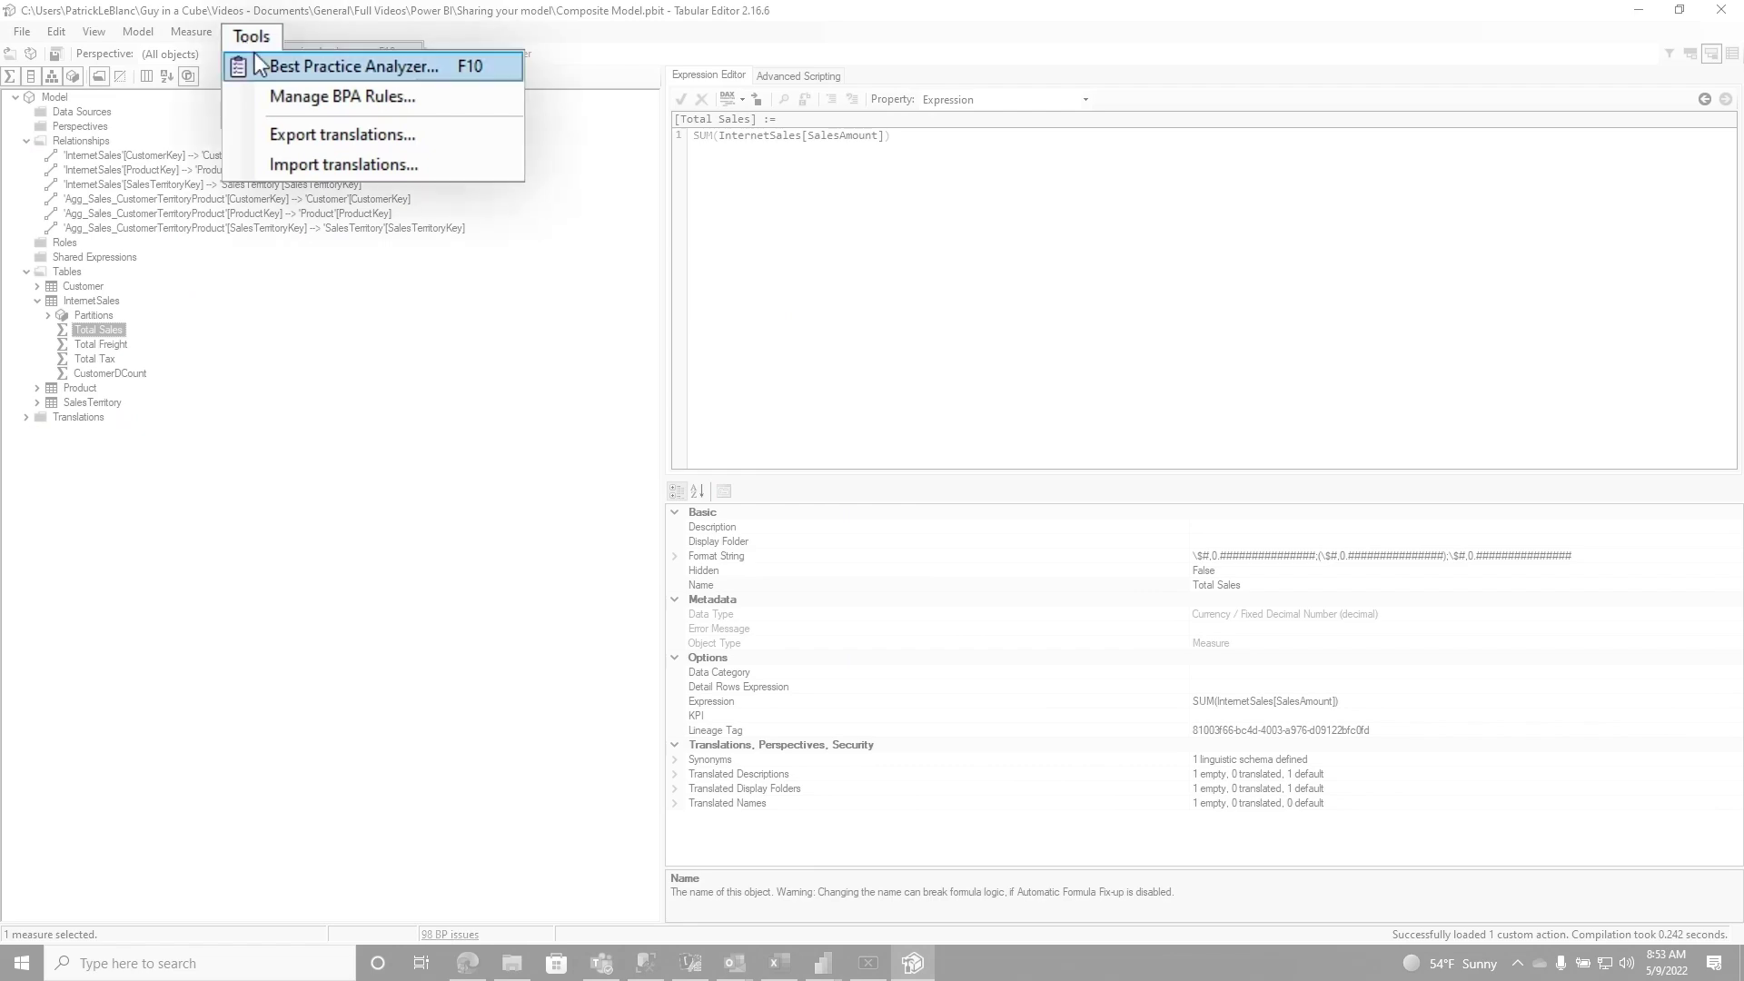
- Run the Best Practice Analyzer, which reports 98 objects violating 18 rules
click(258, 67)
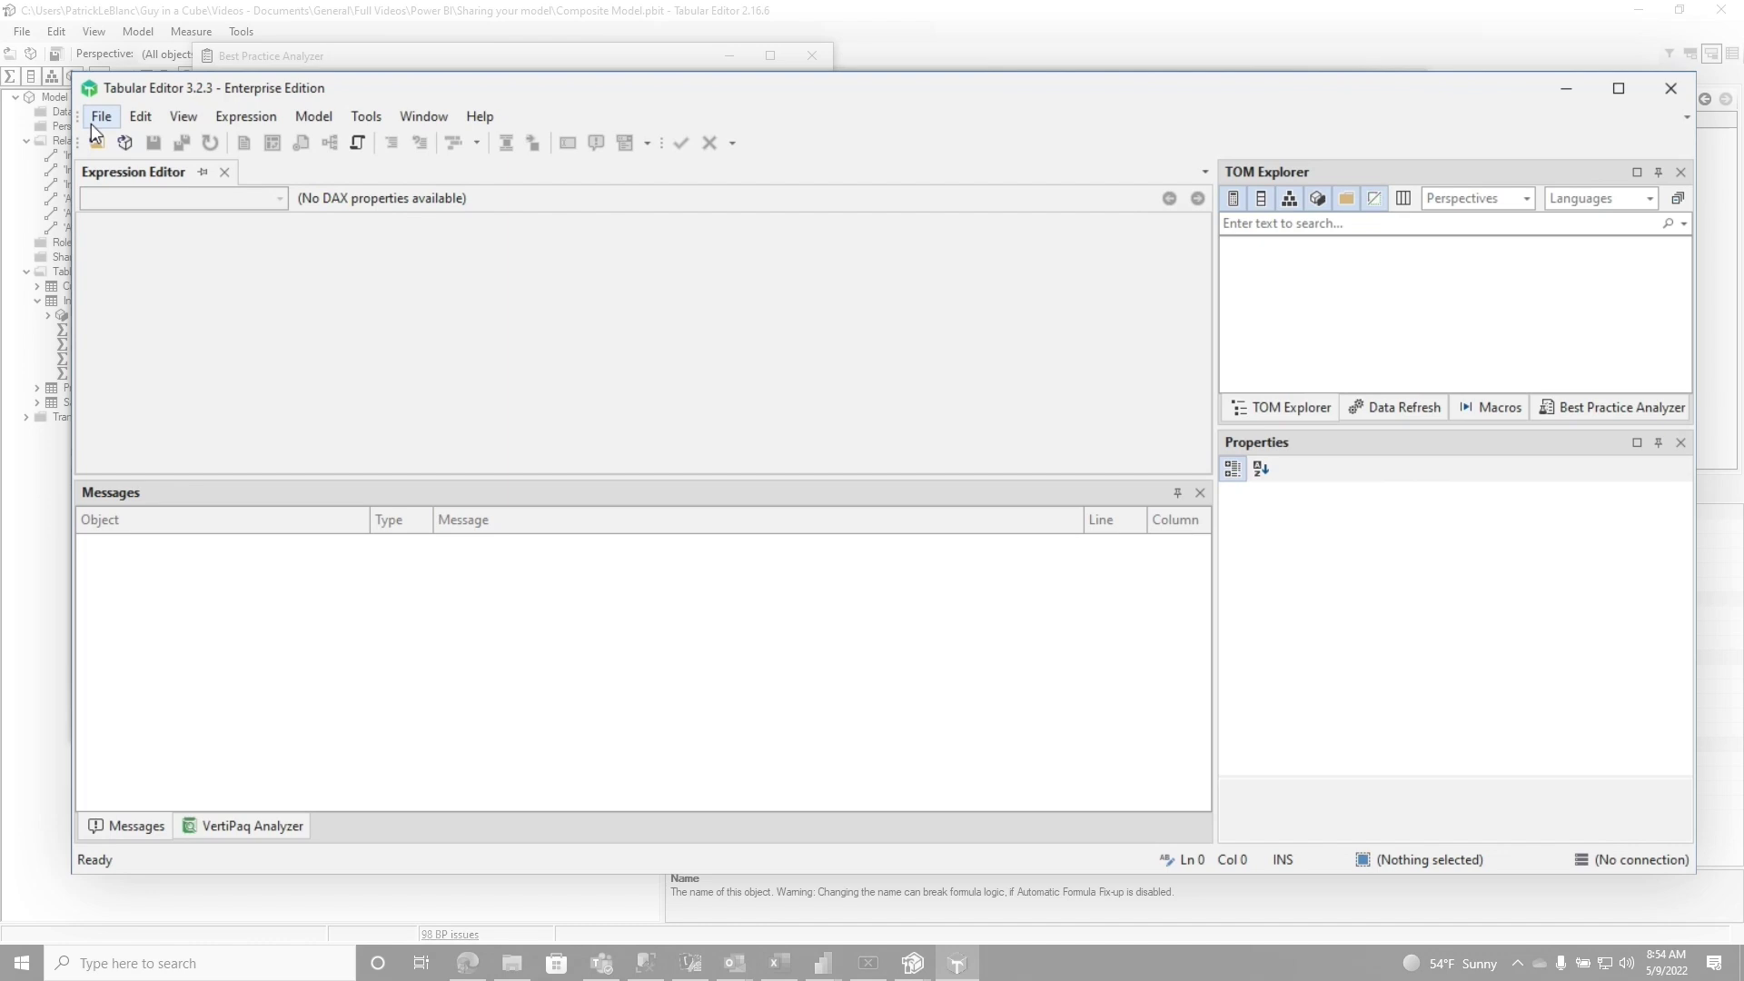
- Connect to the Power BI workspace server and load the InternetSales database
click(92, 124)
mouse_move(136, 170)
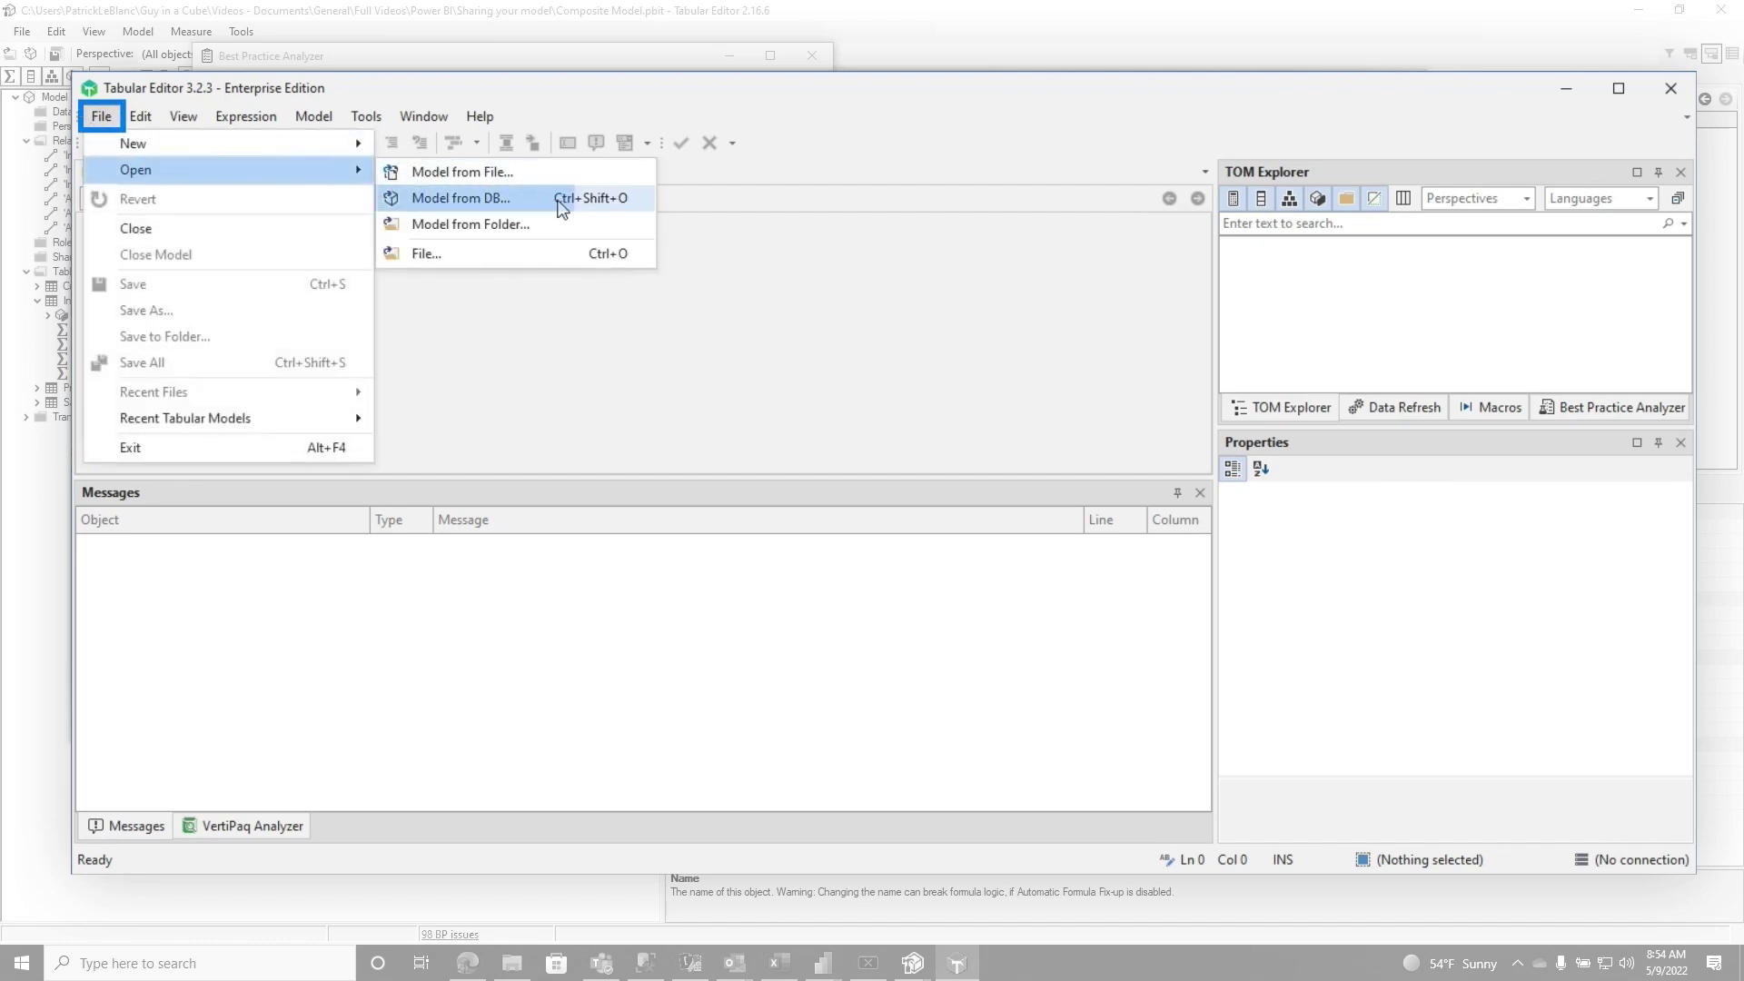
click(557, 201)
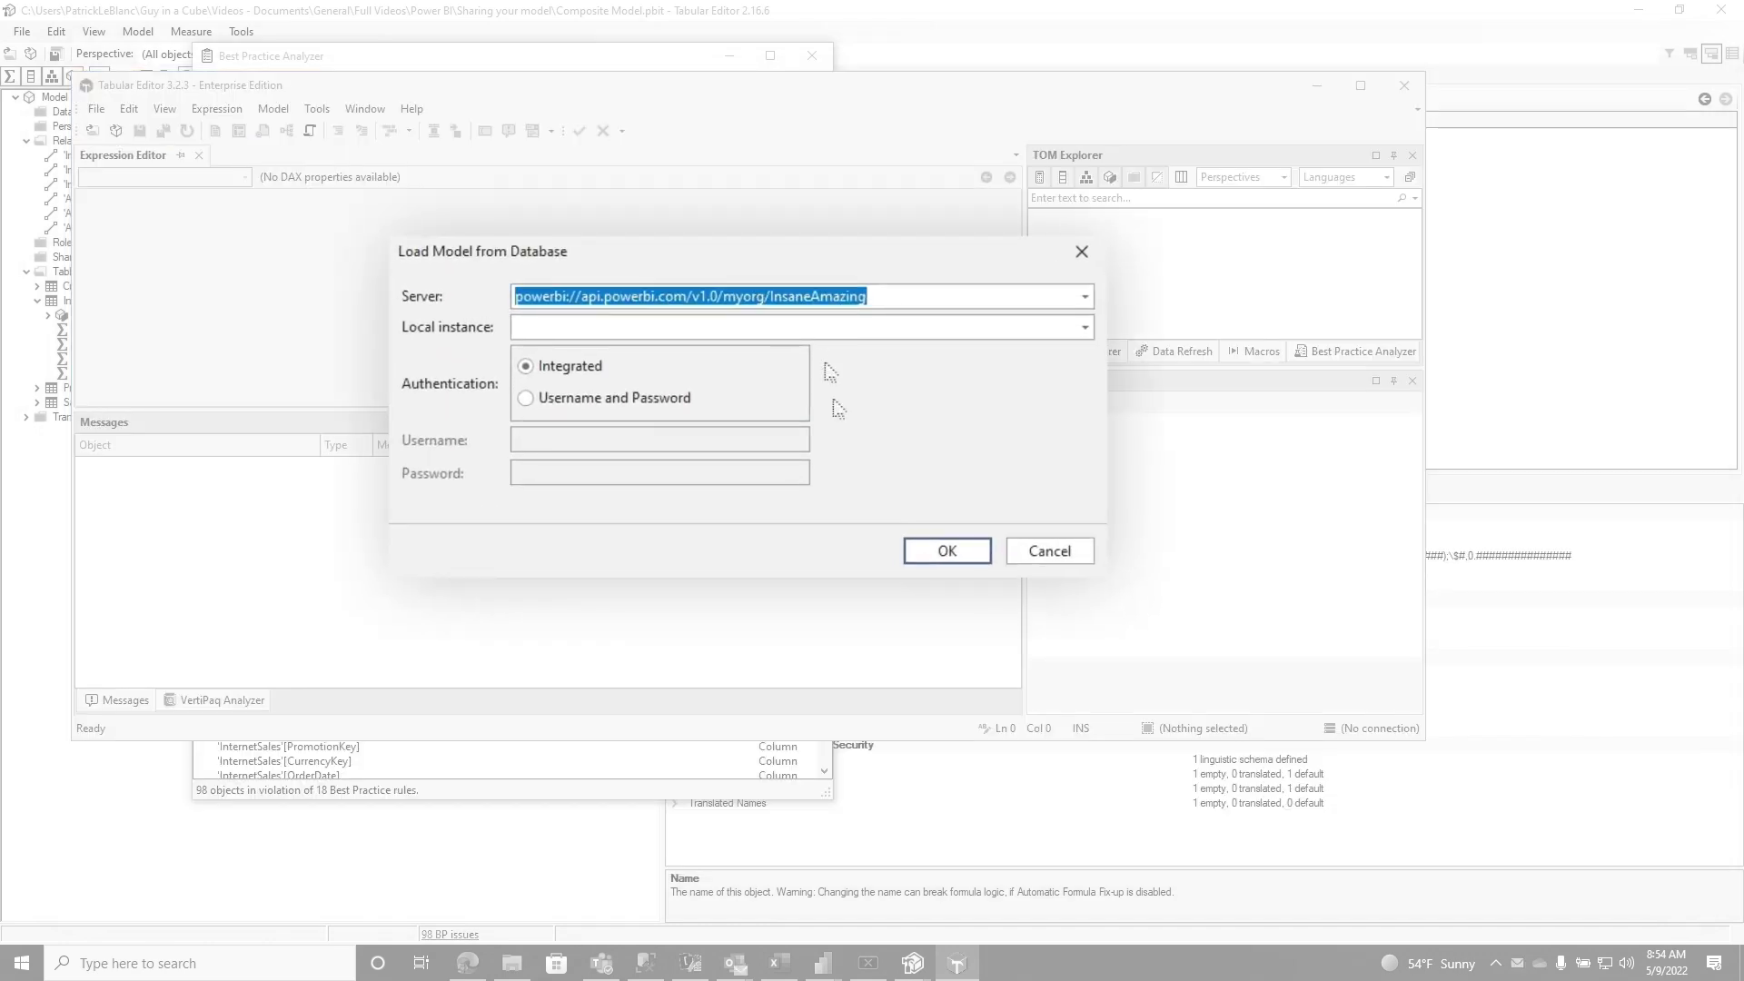
click(947, 554)
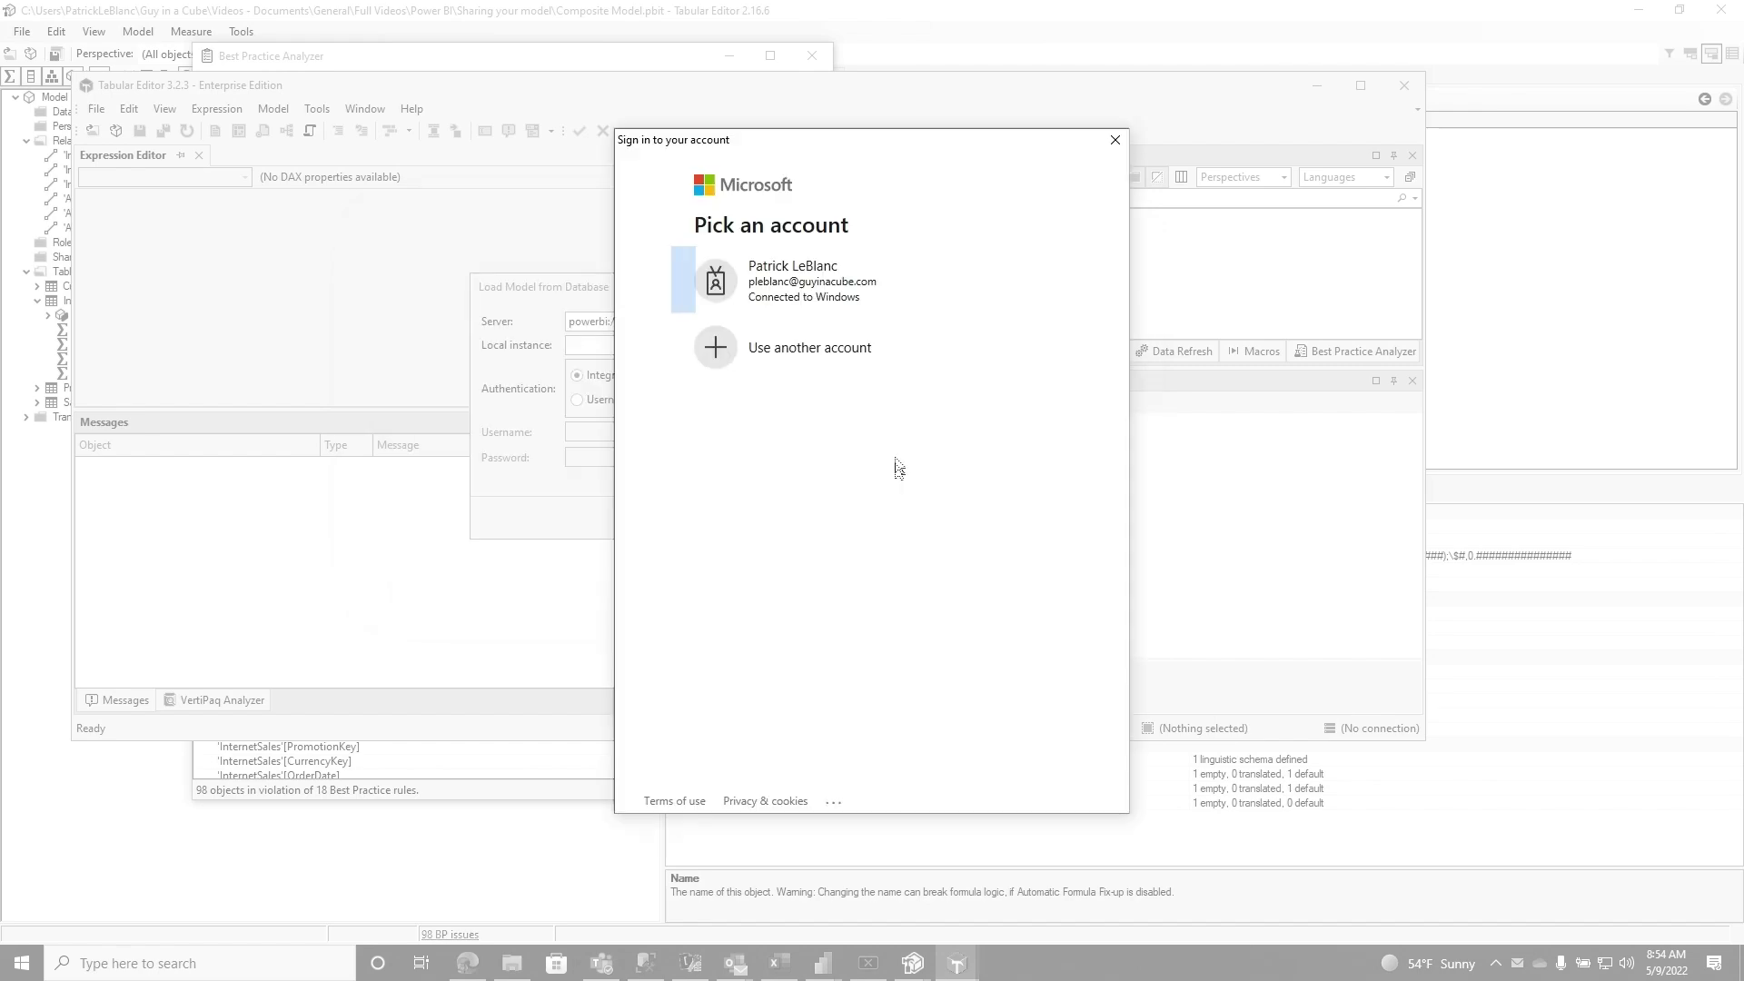
click(835, 289)
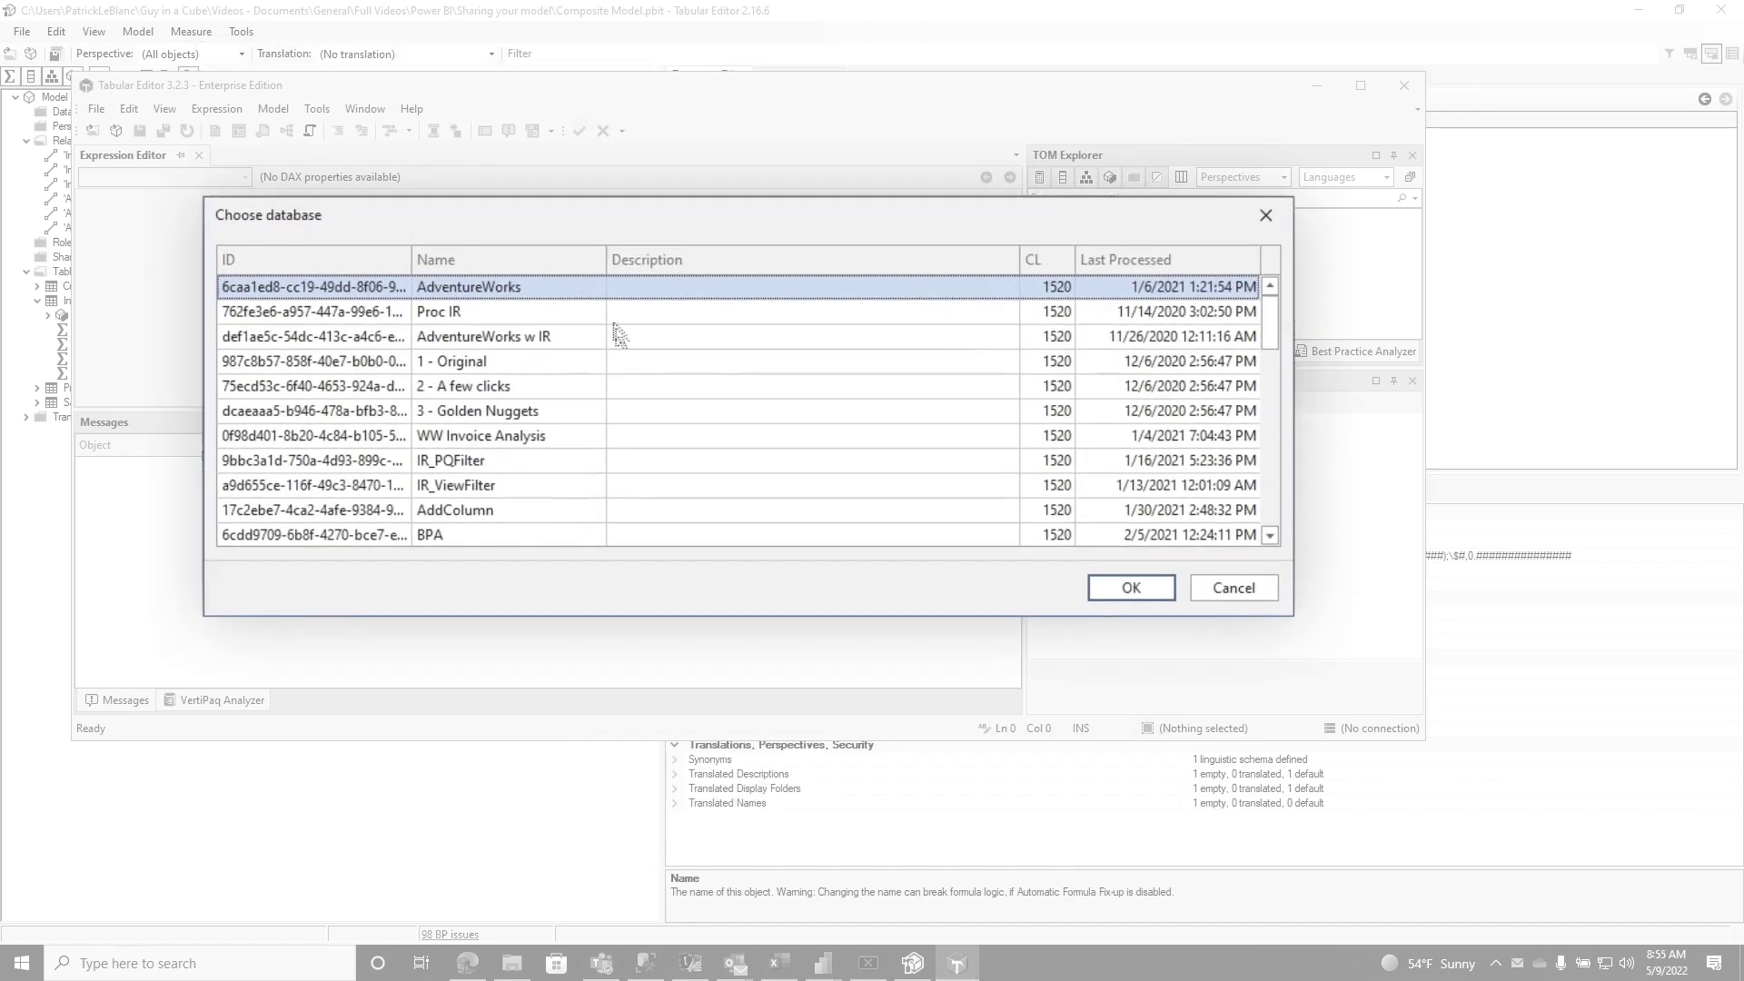
scroll(616, 386, down, 5)
scroll(636, 408, down, 5)
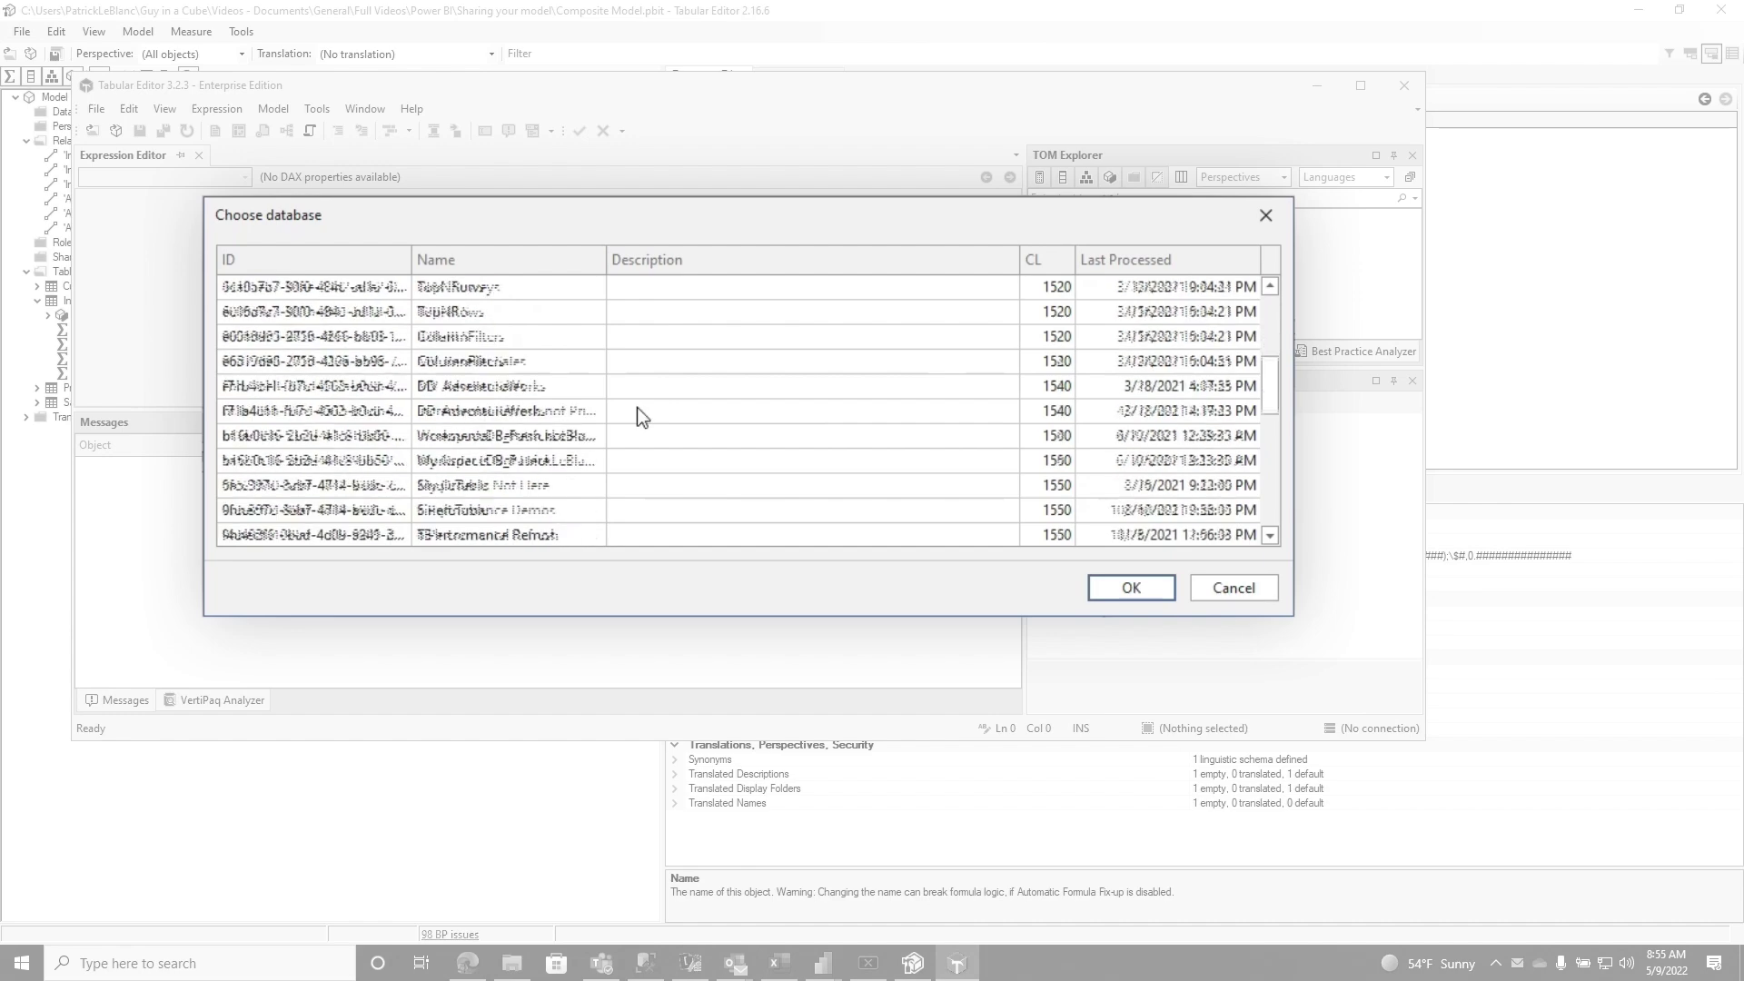
scroll(636, 408, down, 5)
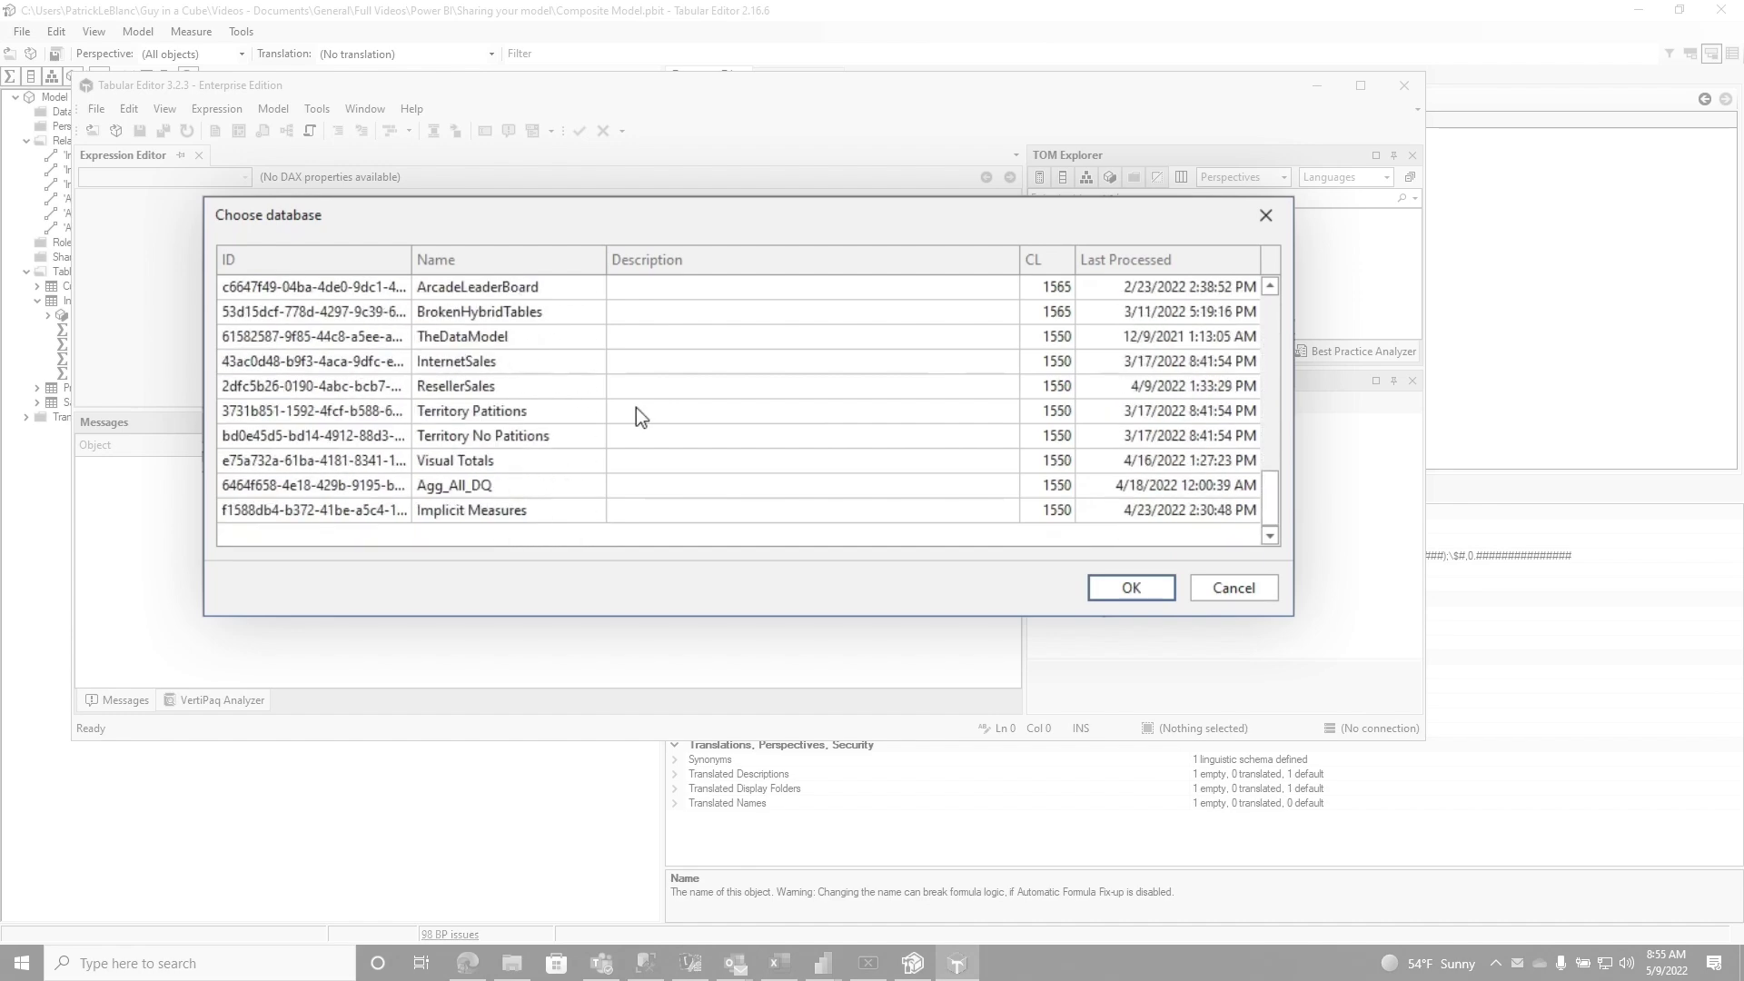
click(497, 363)
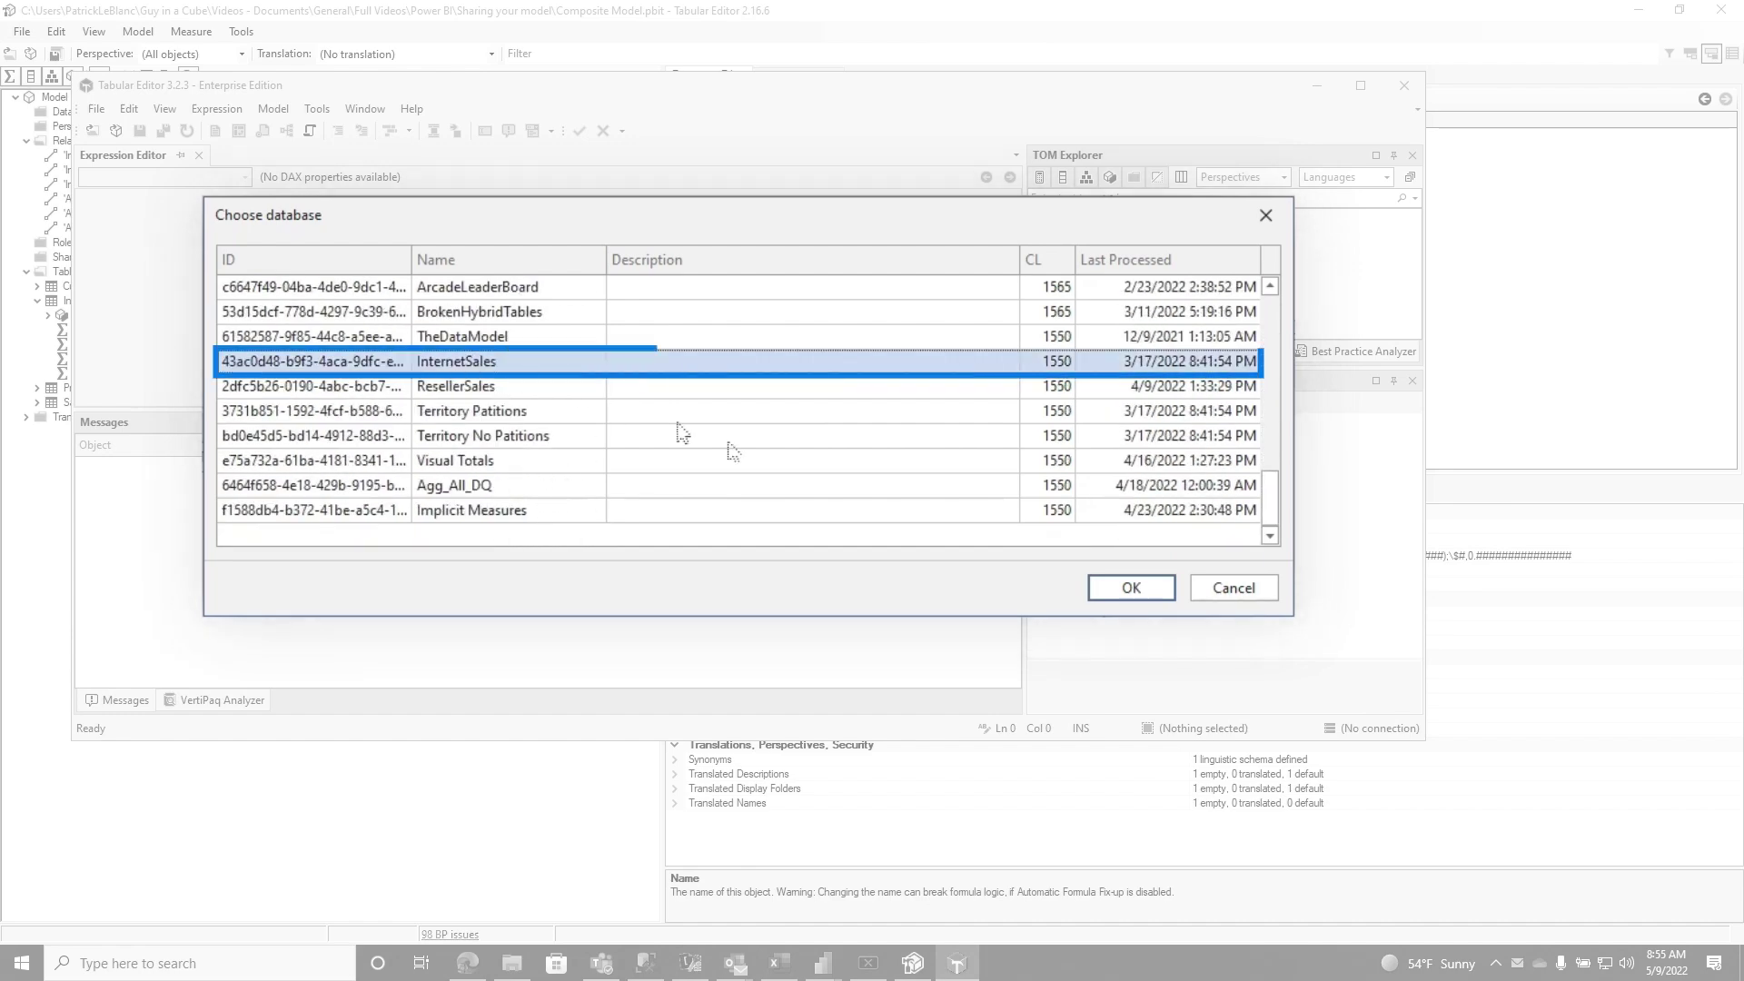
click(1099, 595)
click(98, 117)
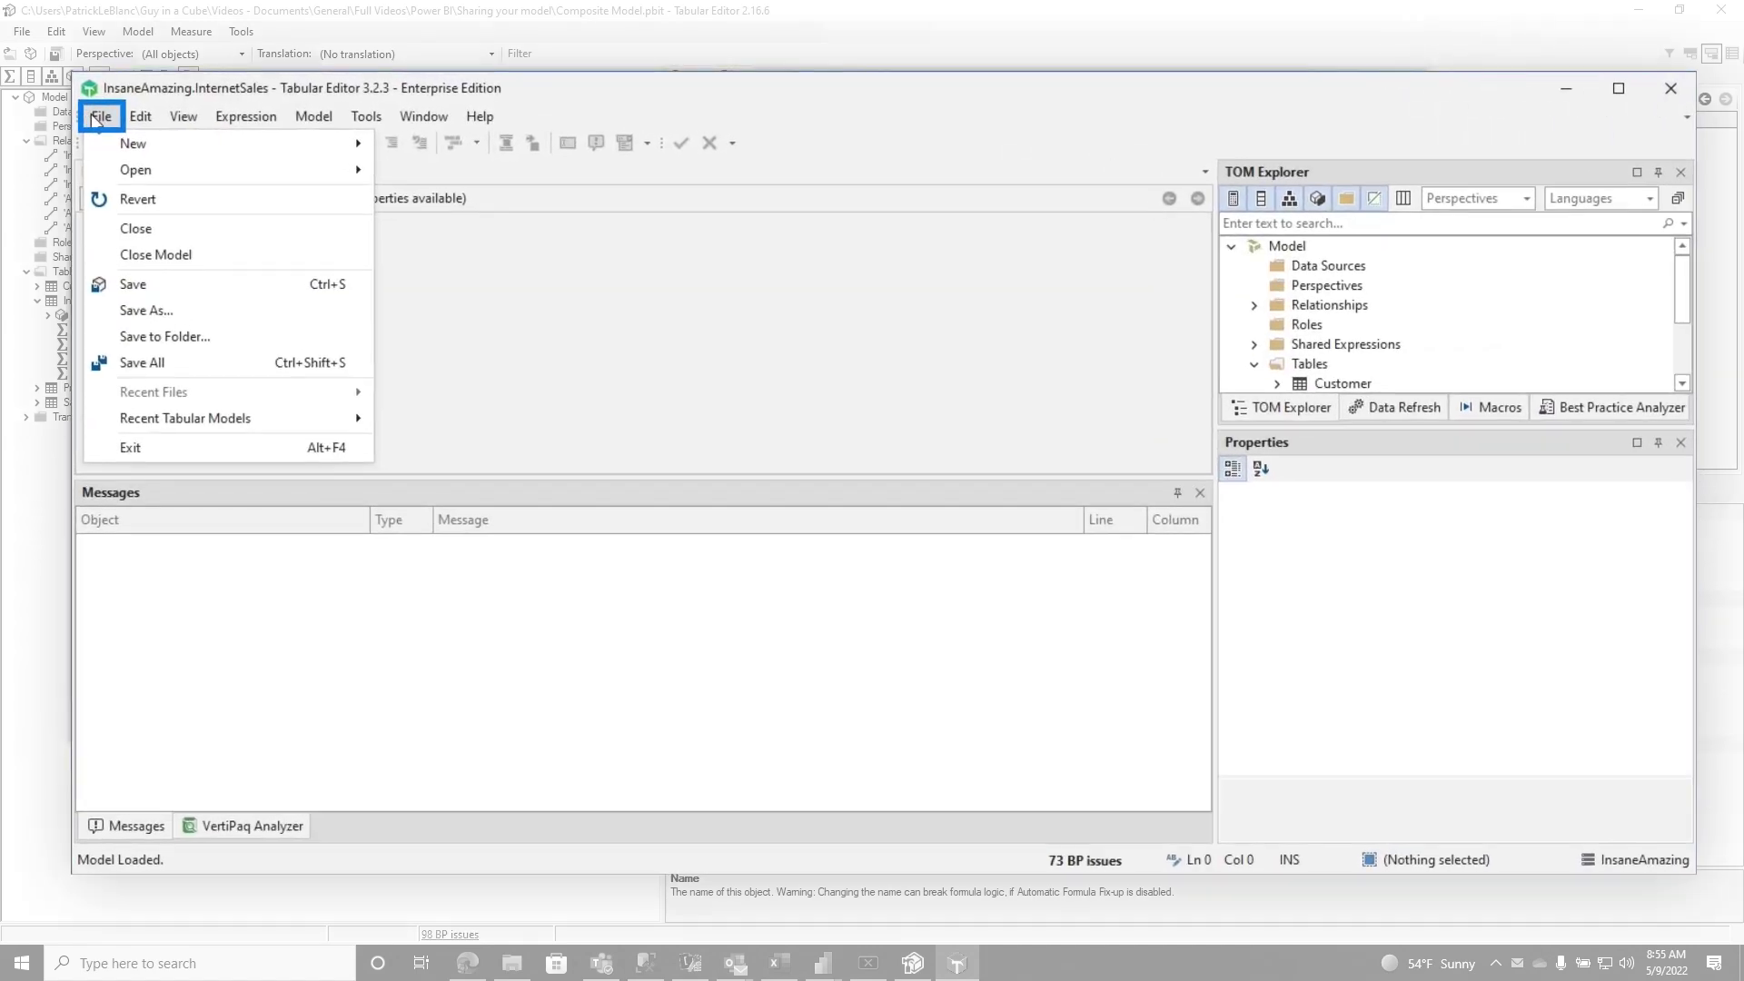
- Save the InternetSales model as mymodel.bim, then close the model
click(129, 316)
text(mymodel)
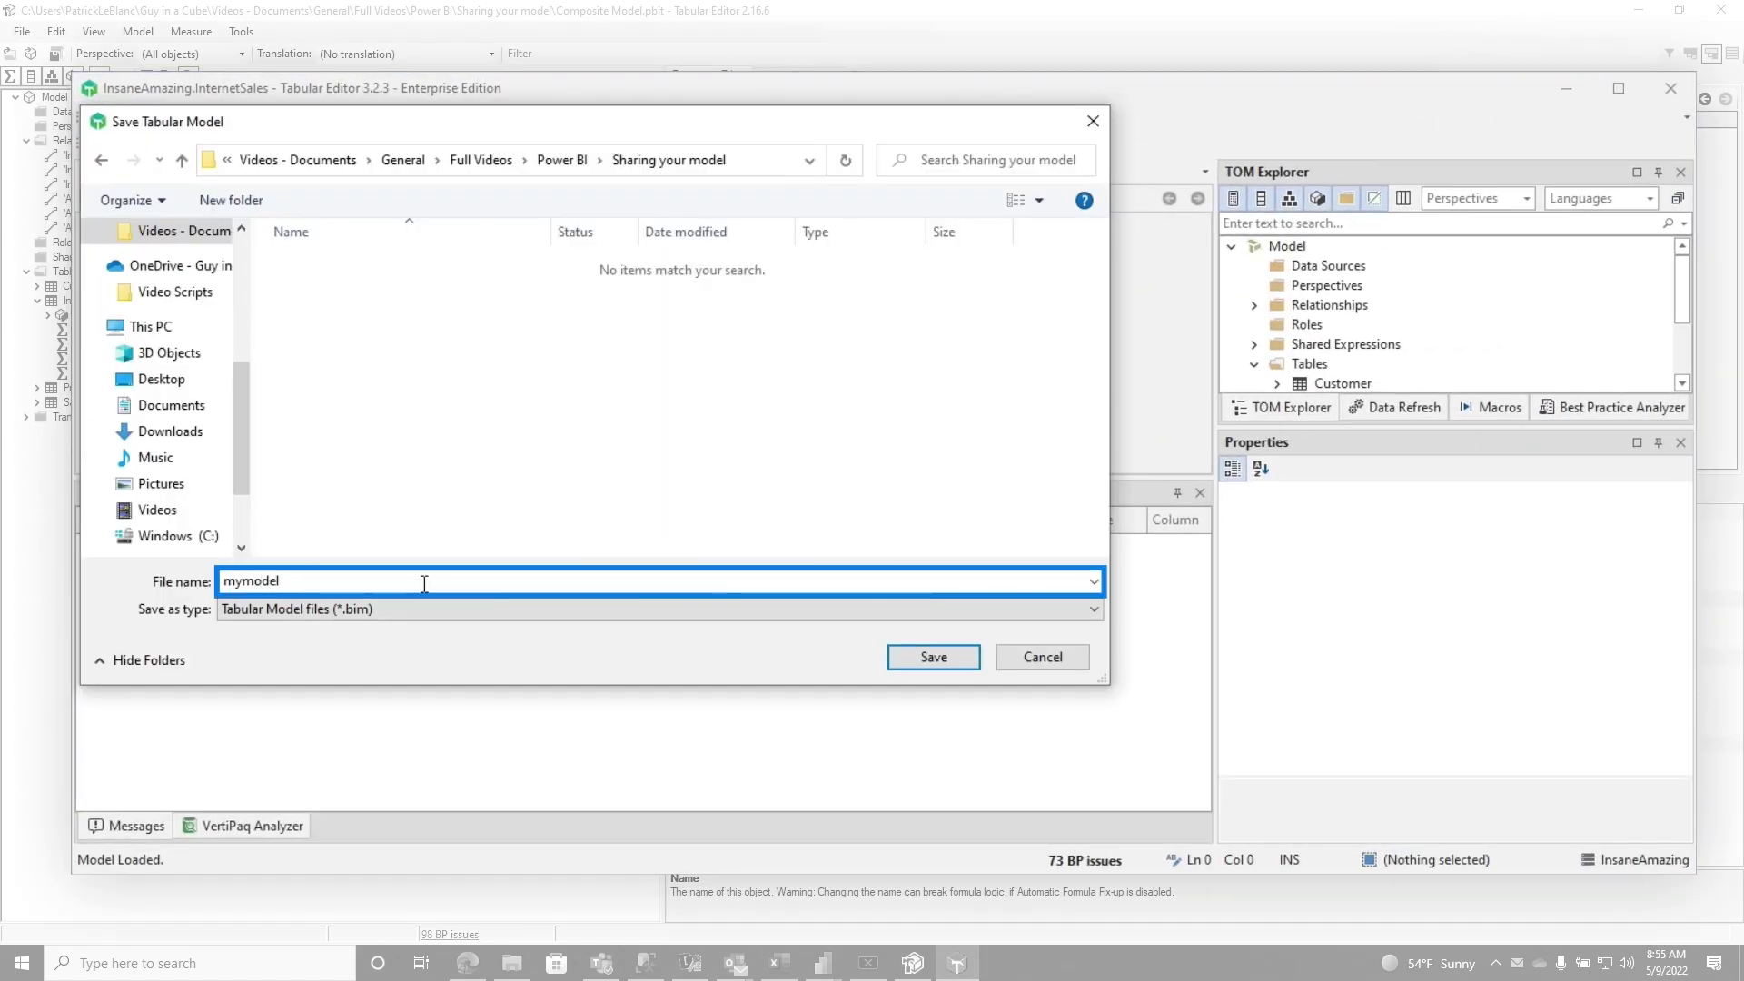
click(904, 661)
click(1662, 99)
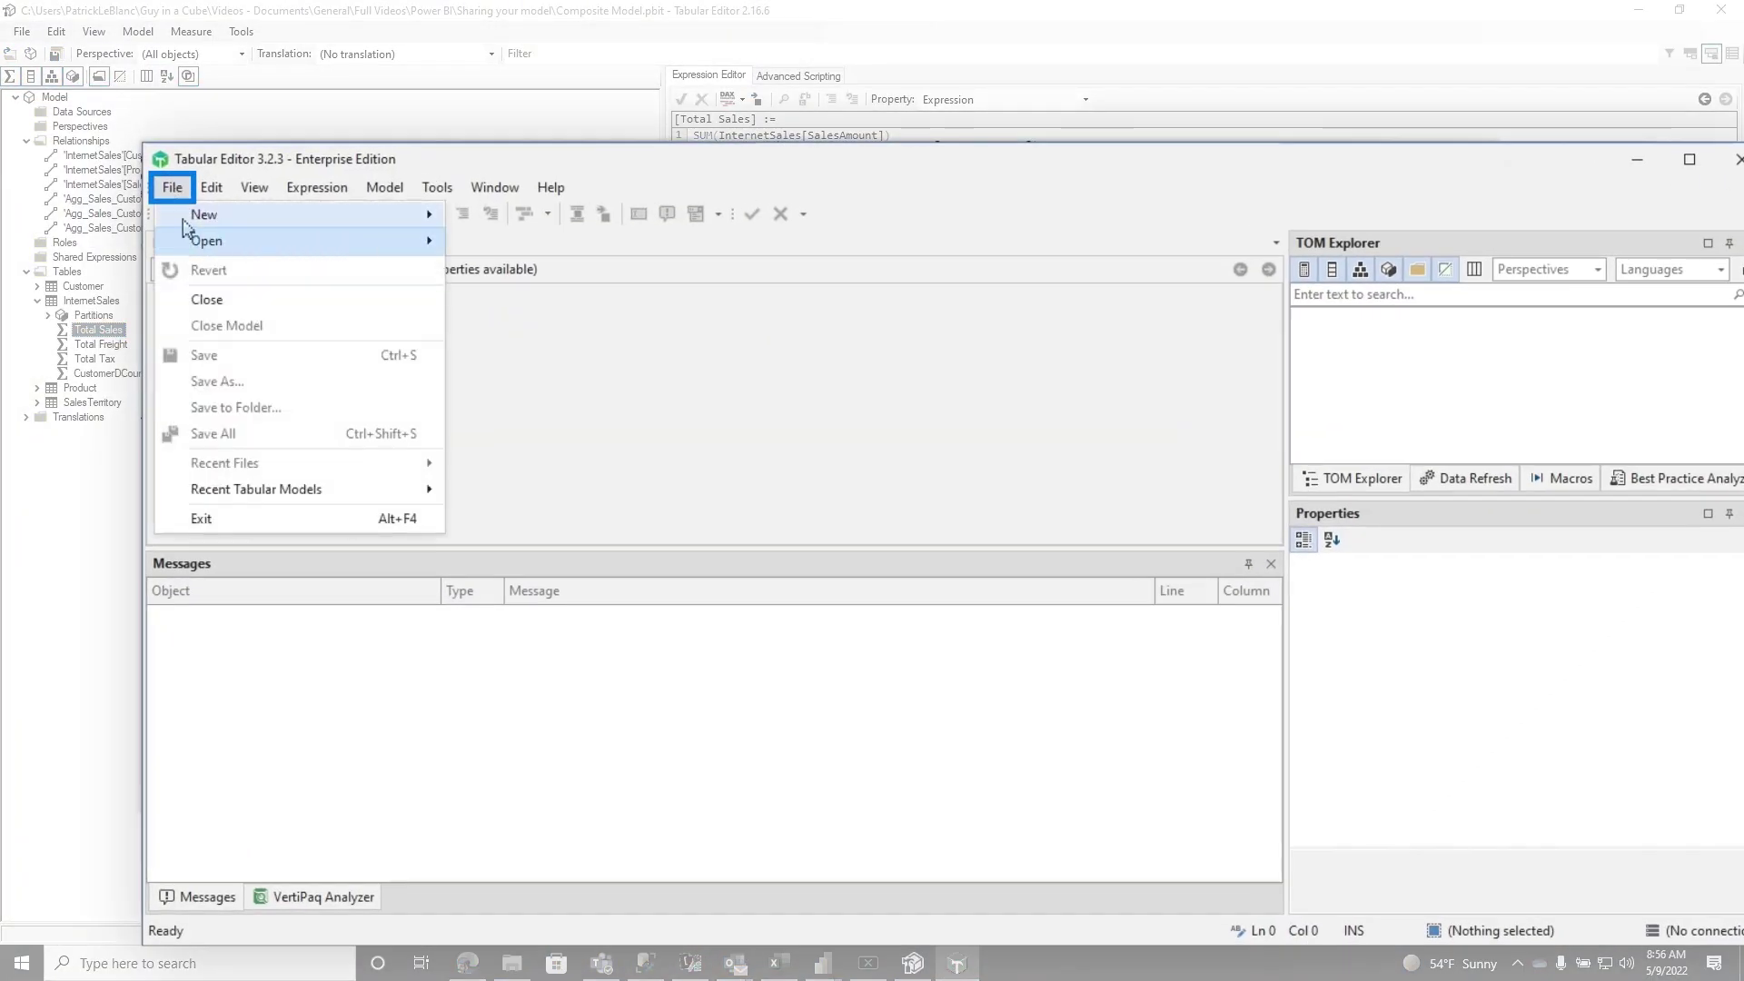
- Open mymodel.bim and answer No to using a workspace database
click(530, 246)
click(439, 362)
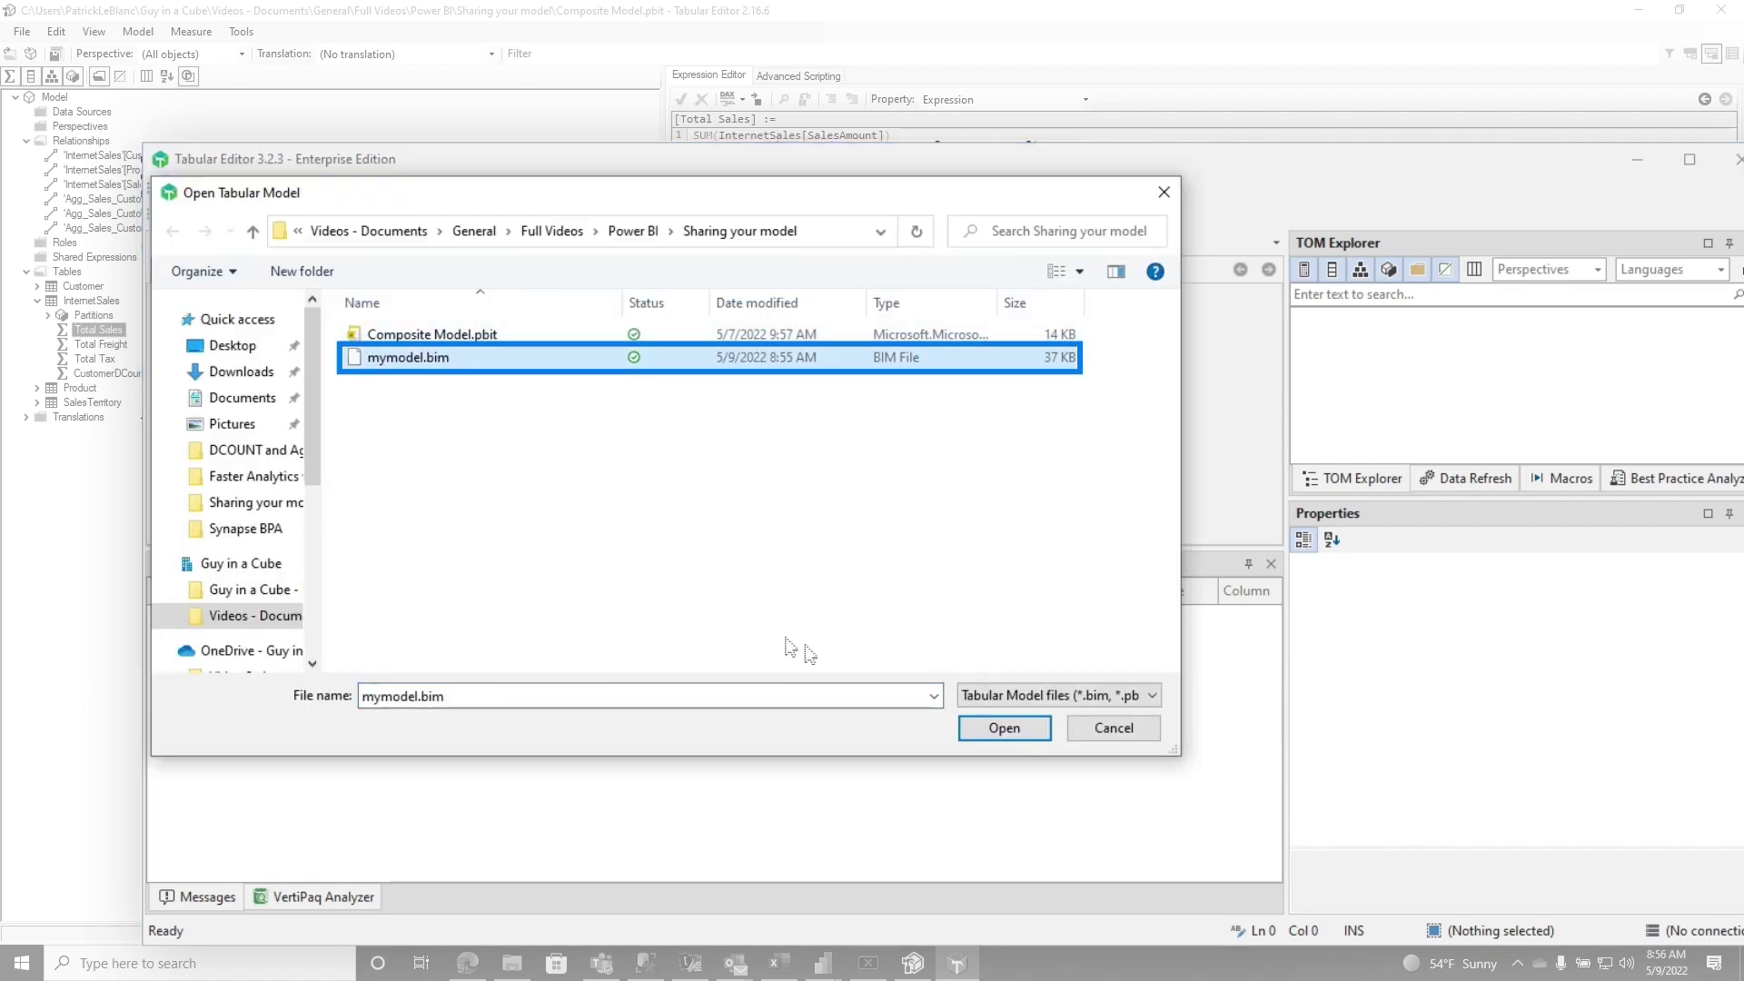
click(990, 733)
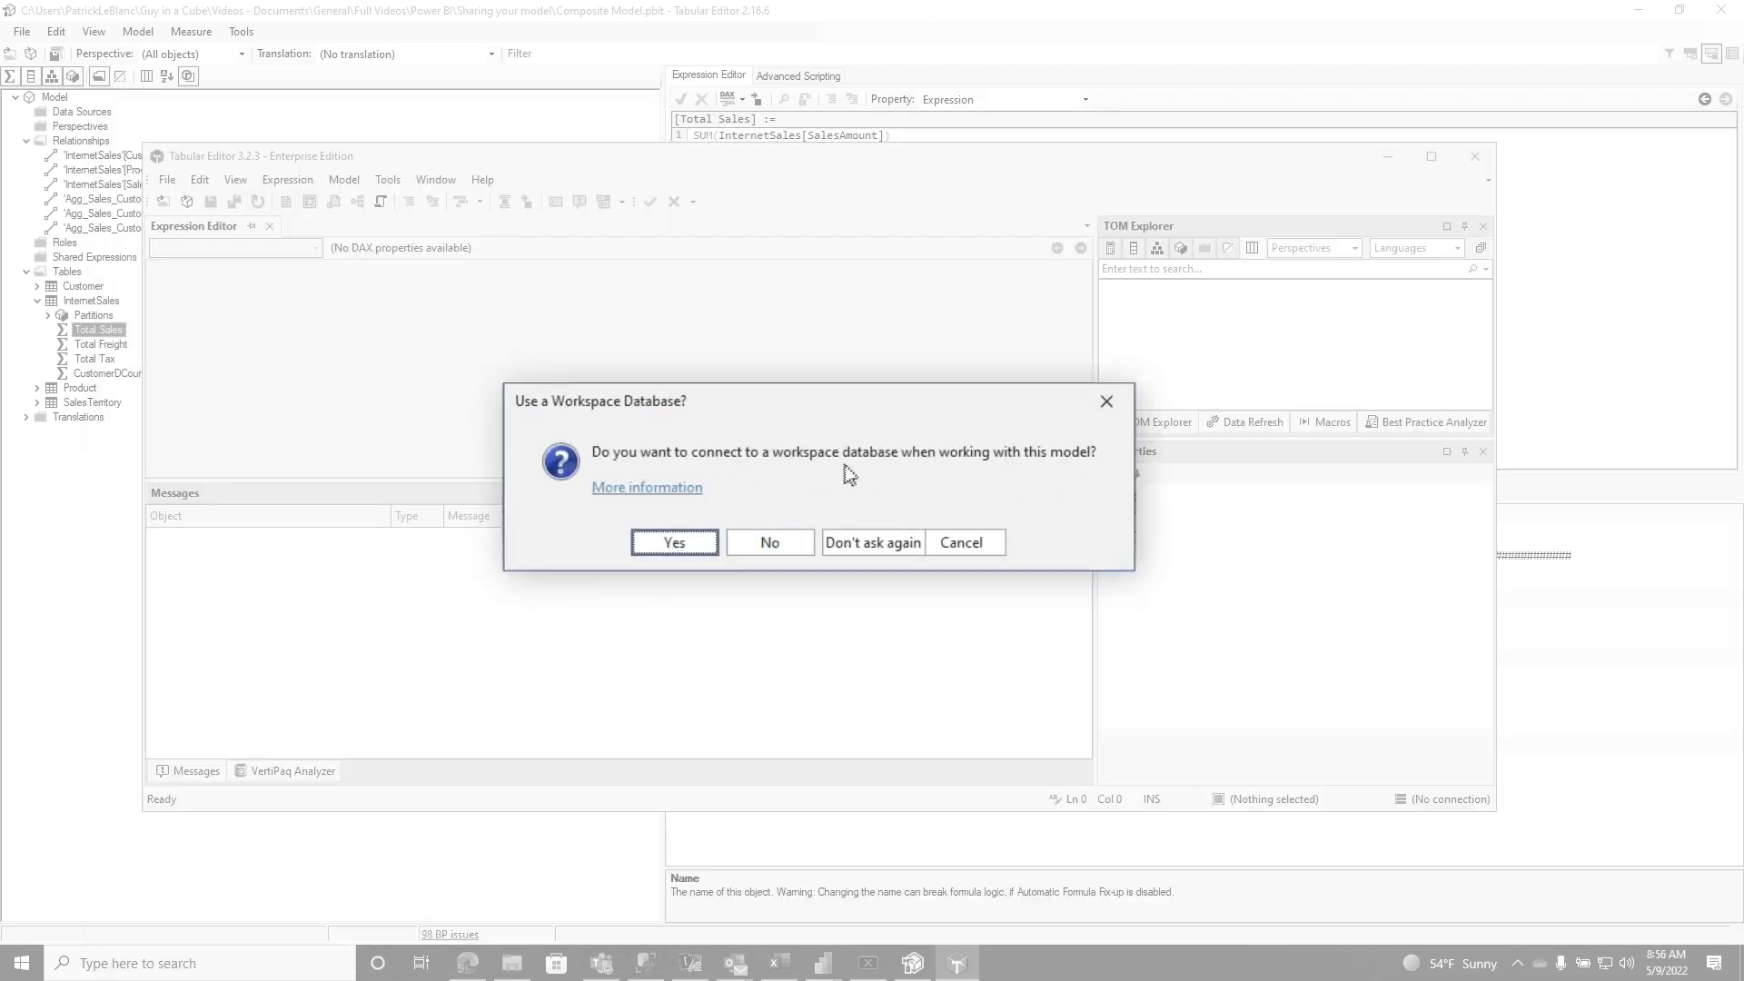
key(Tab)
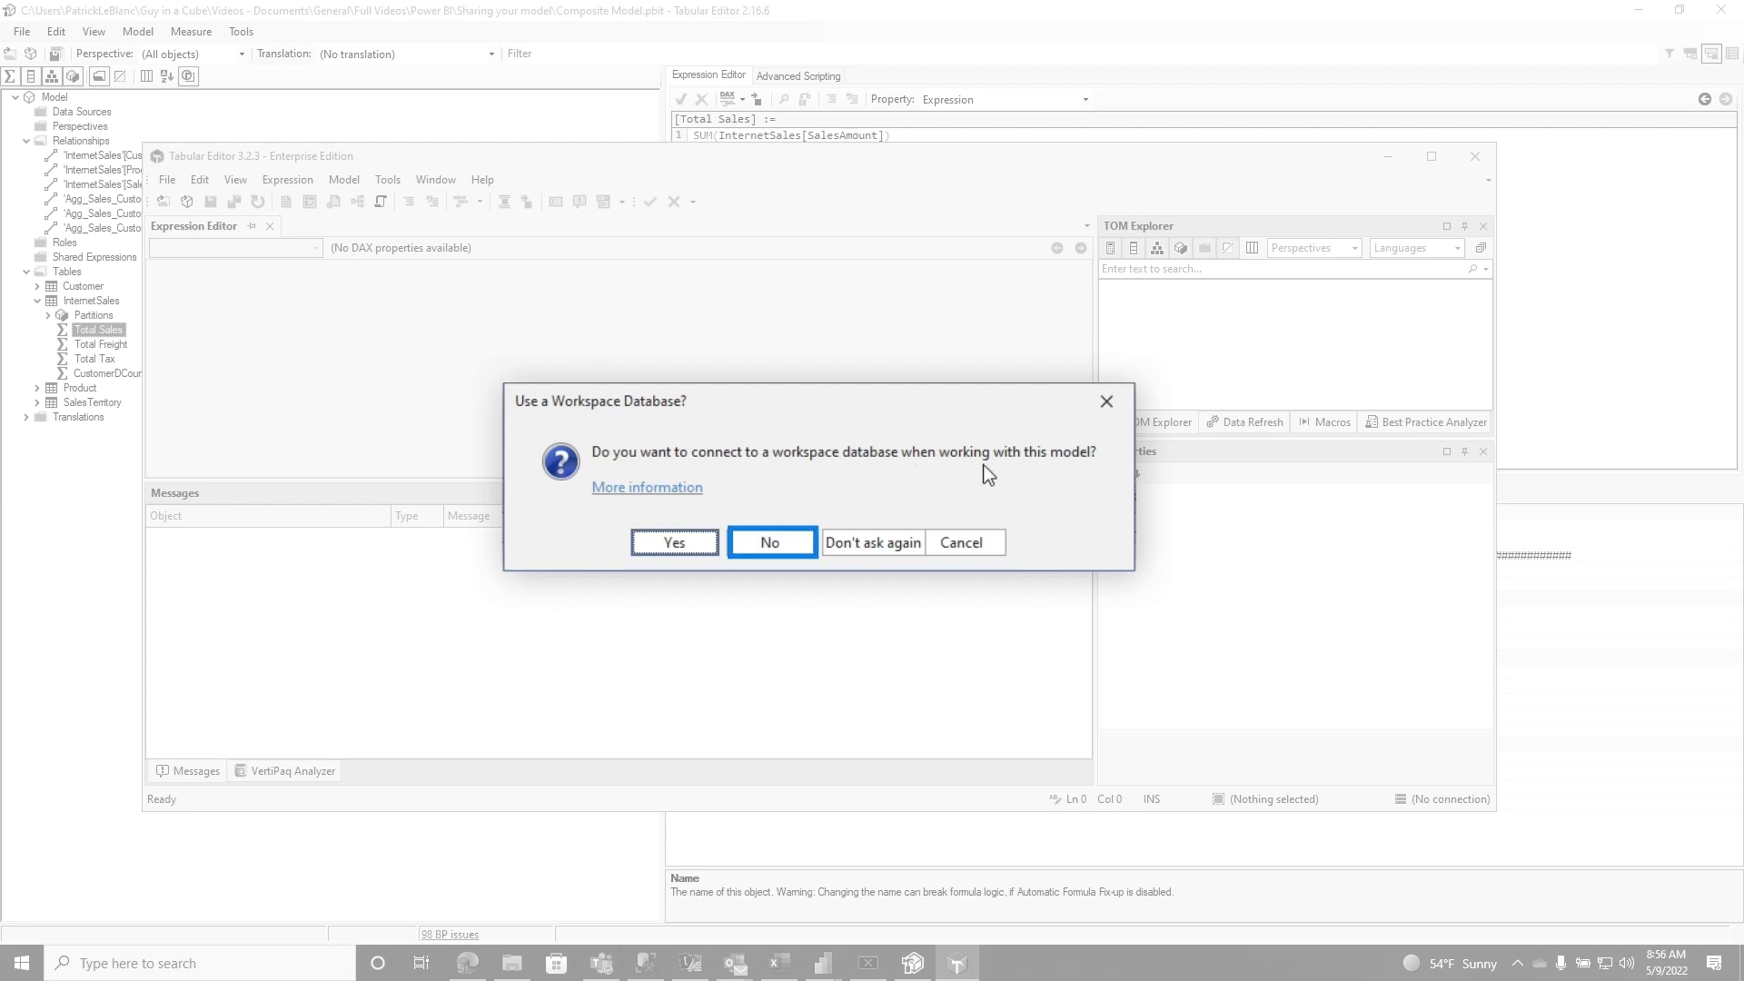
click(781, 545)
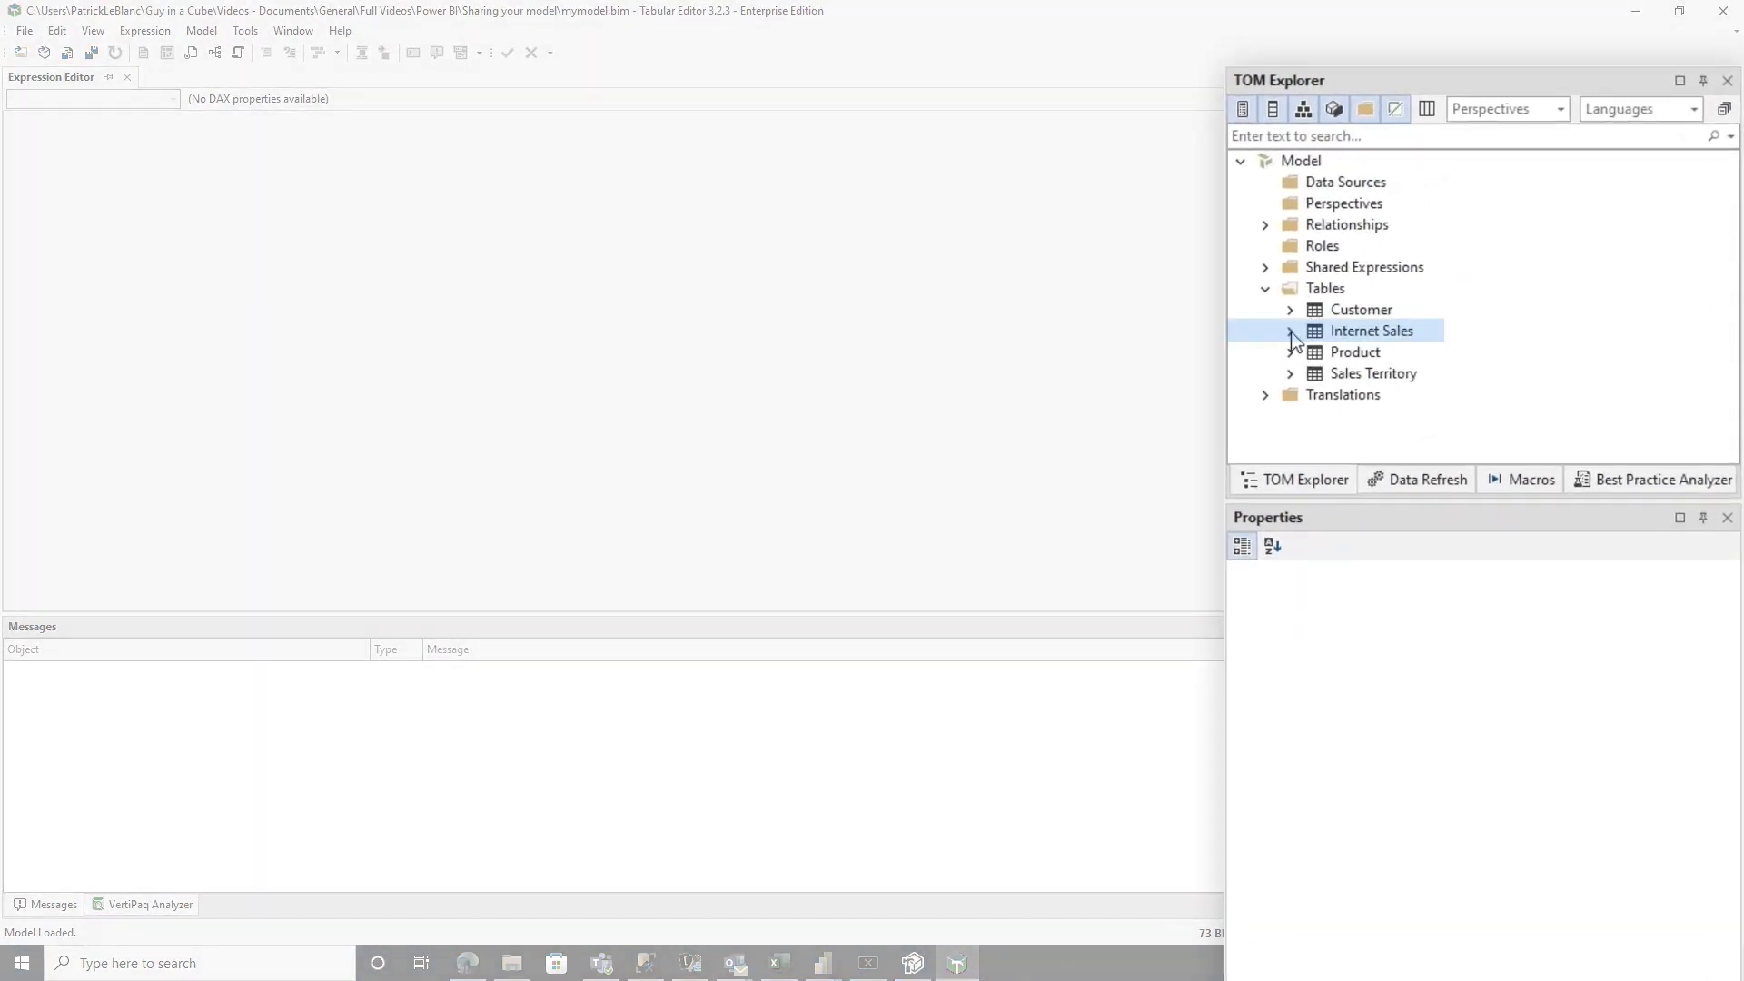
click(1290, 330)
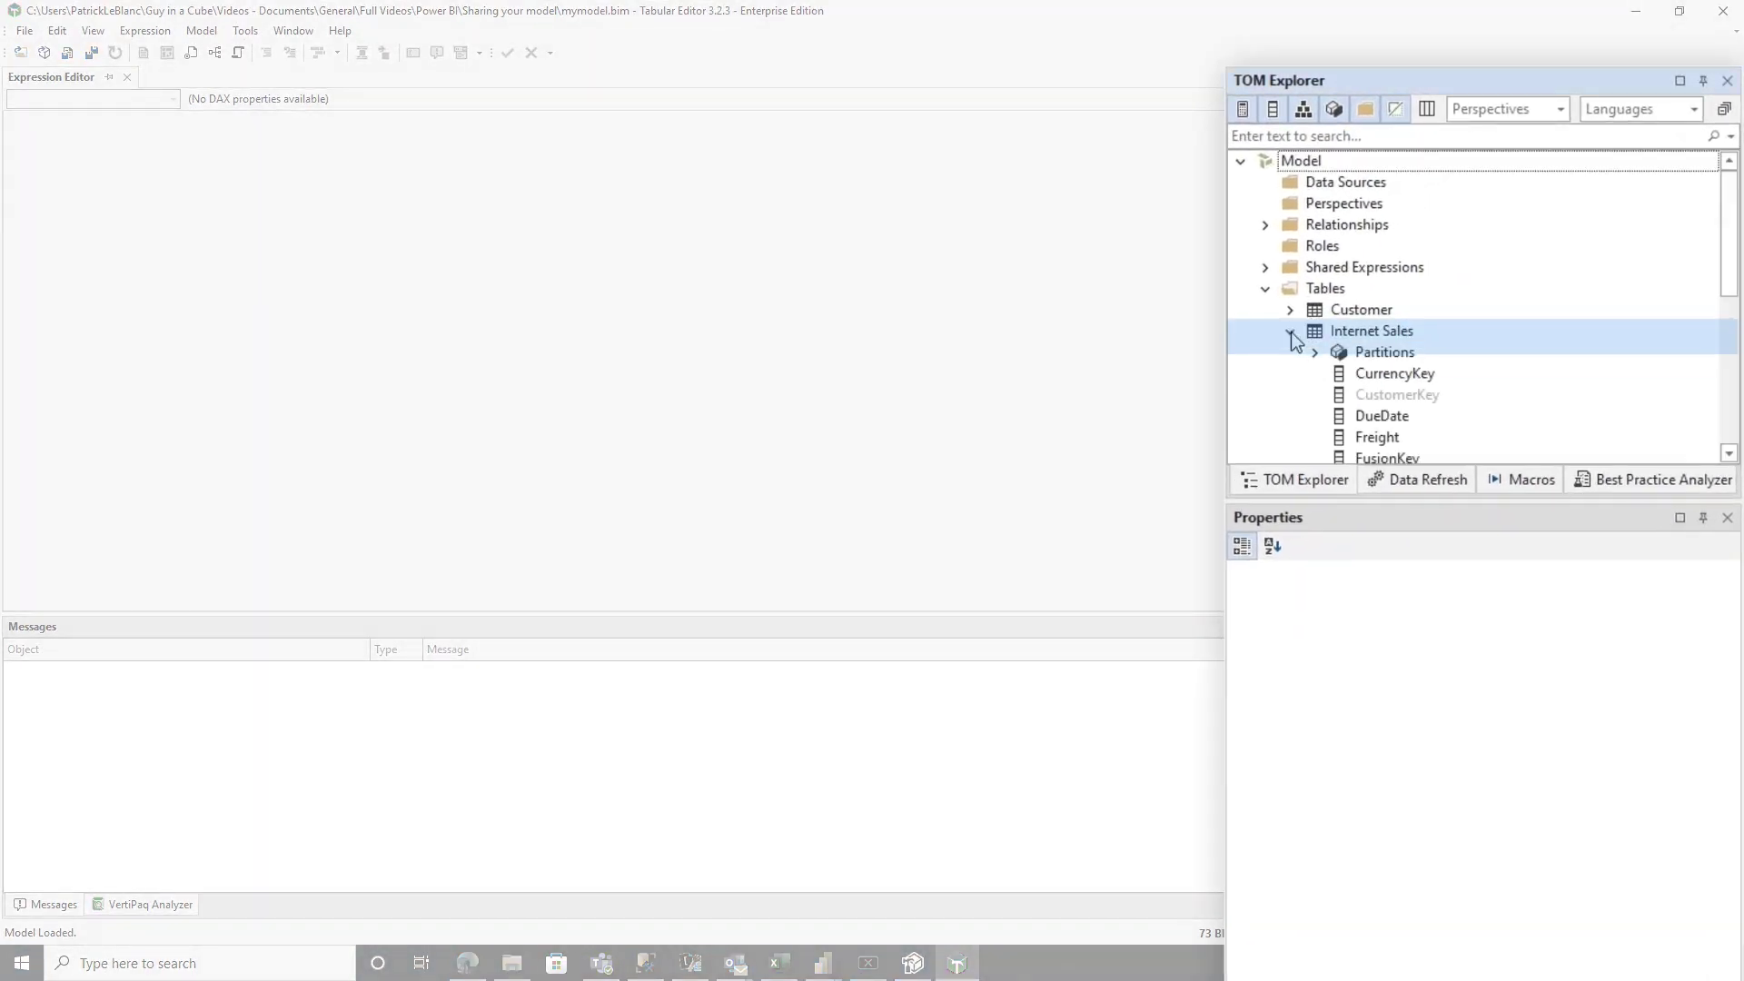
click(1408, 382)
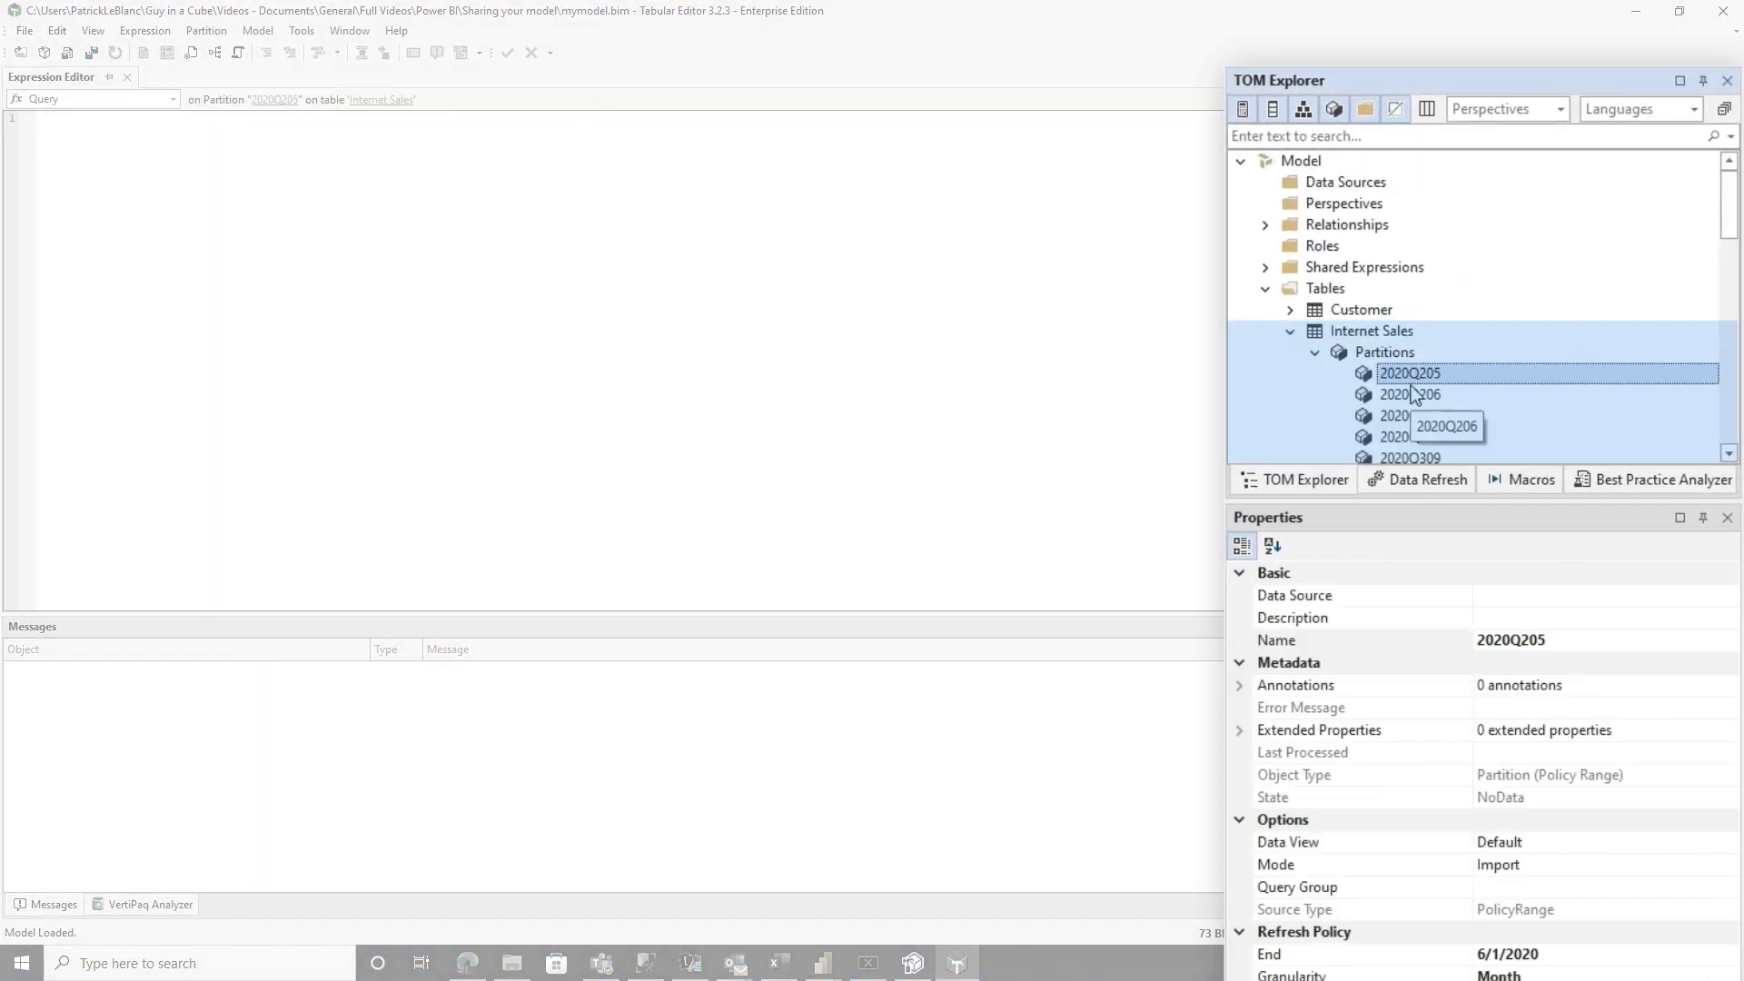
scroll(1408, 385, down, 2)
scroll(1407, 384, up, 1)
click(1356, 271)
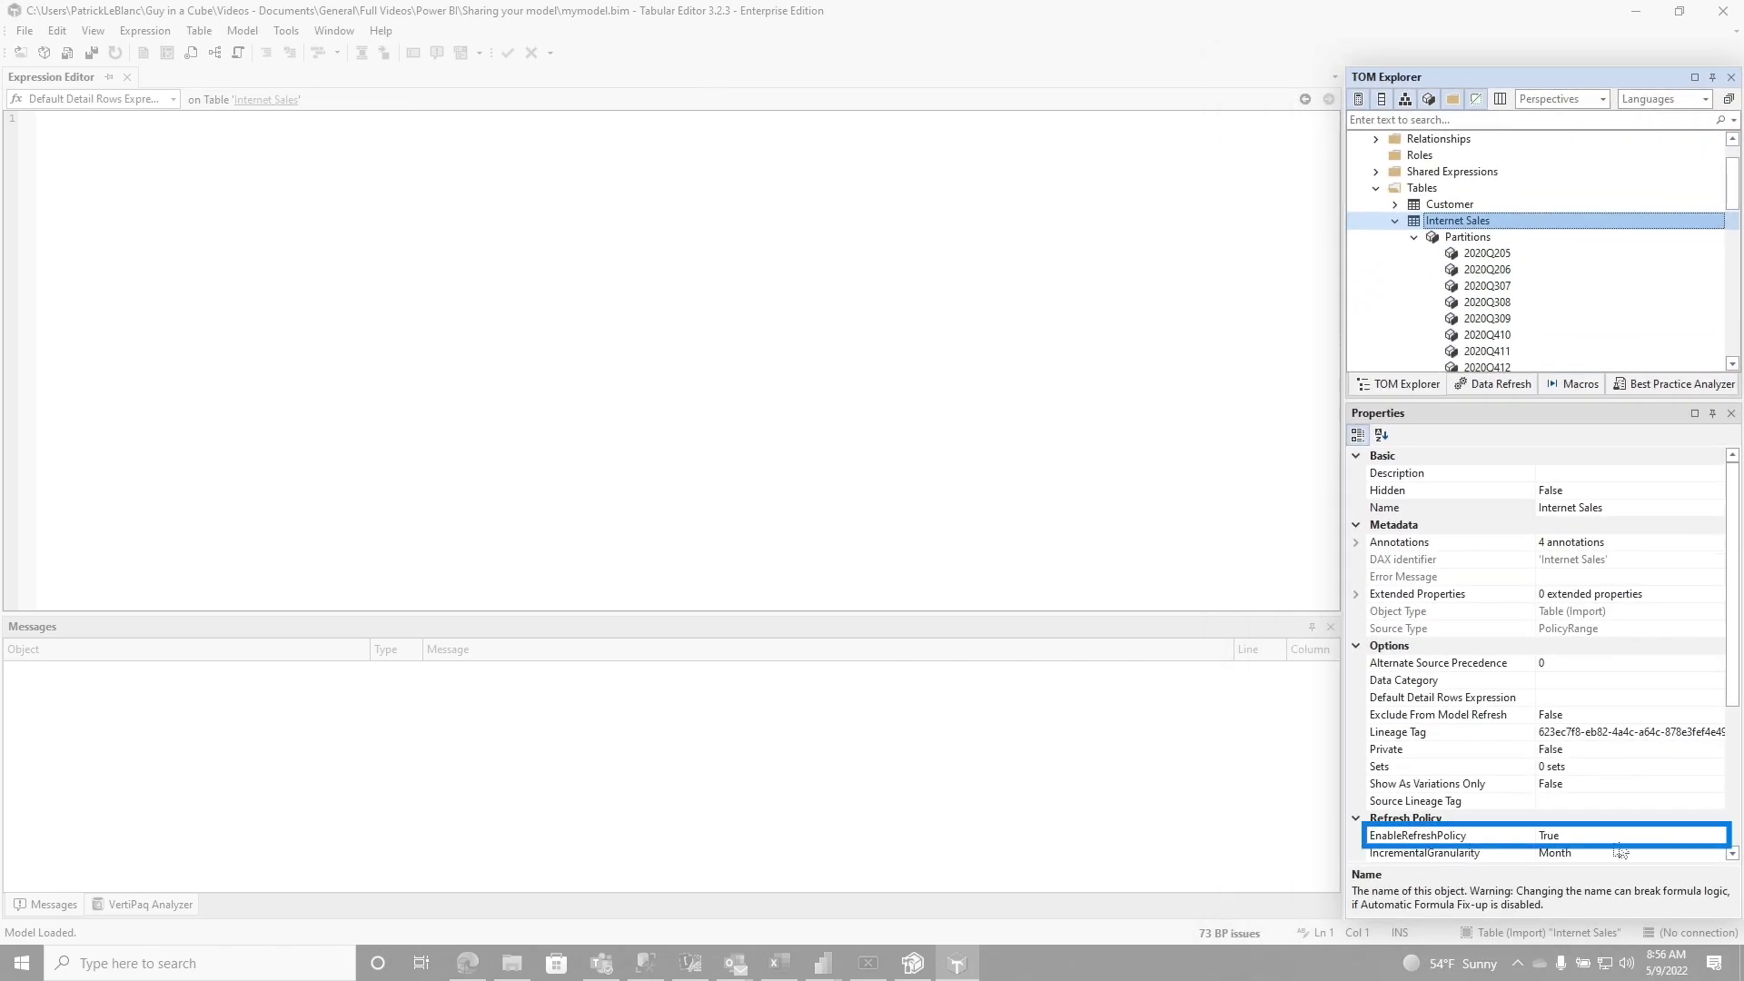
scroll(1598, 677, down, 3)
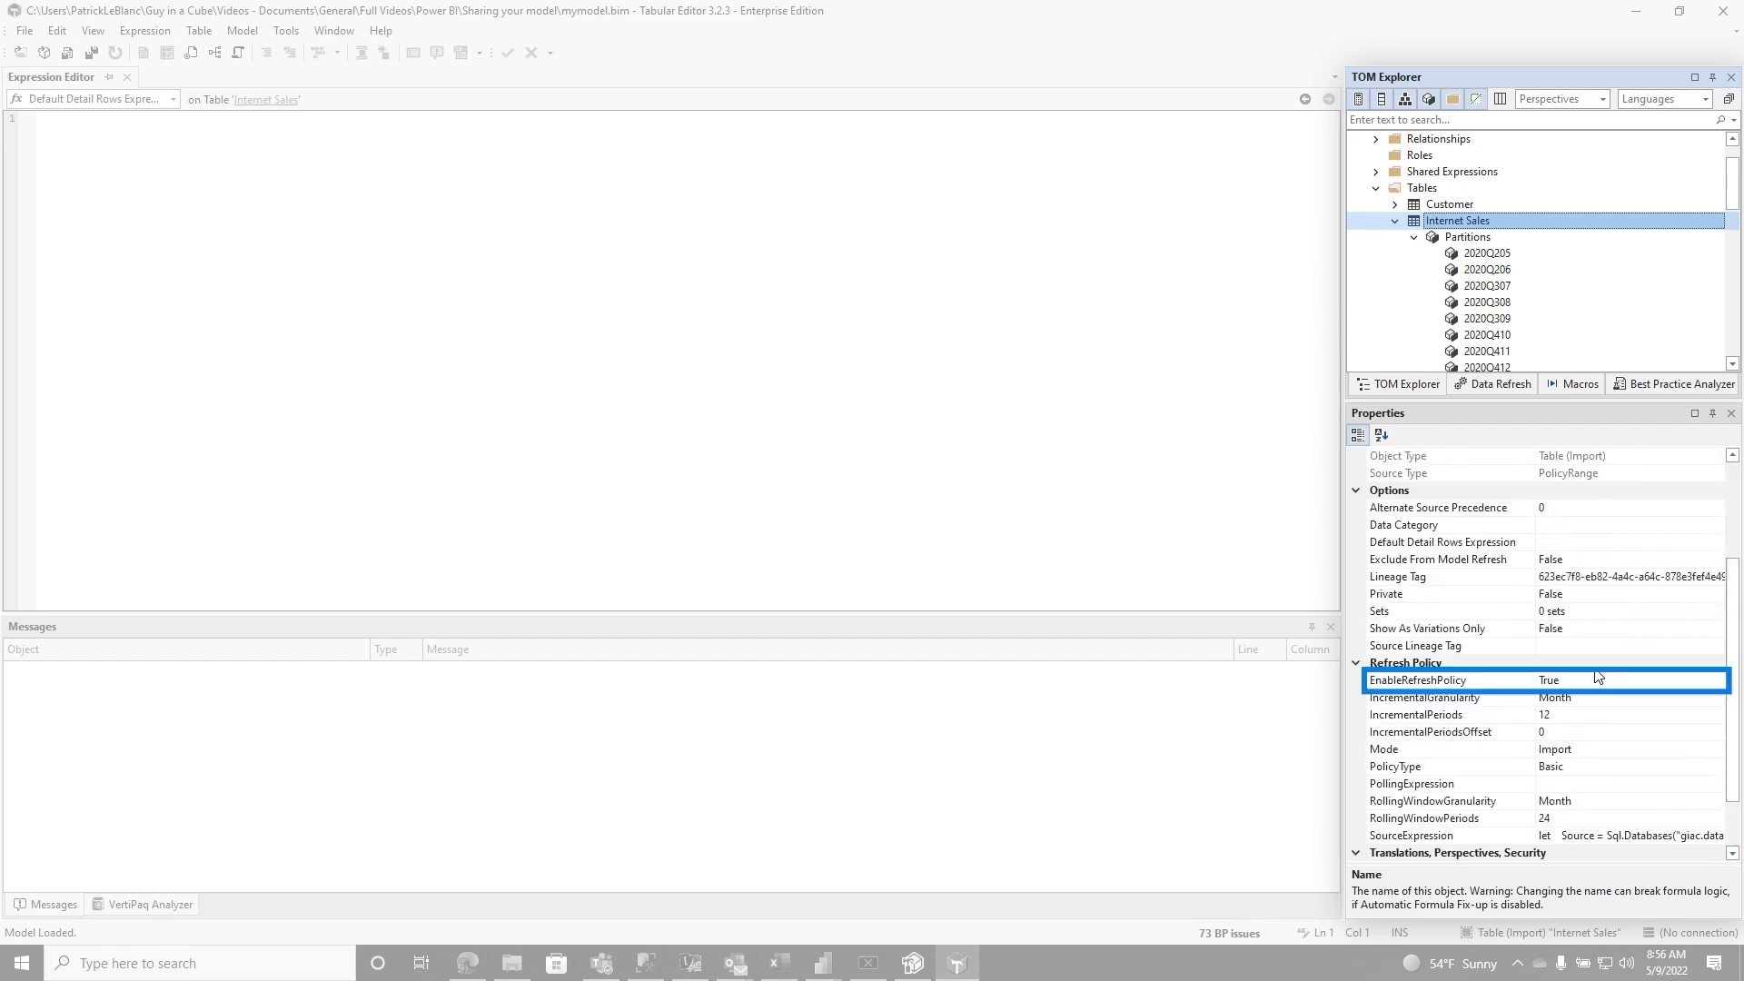
click(1413, 237)
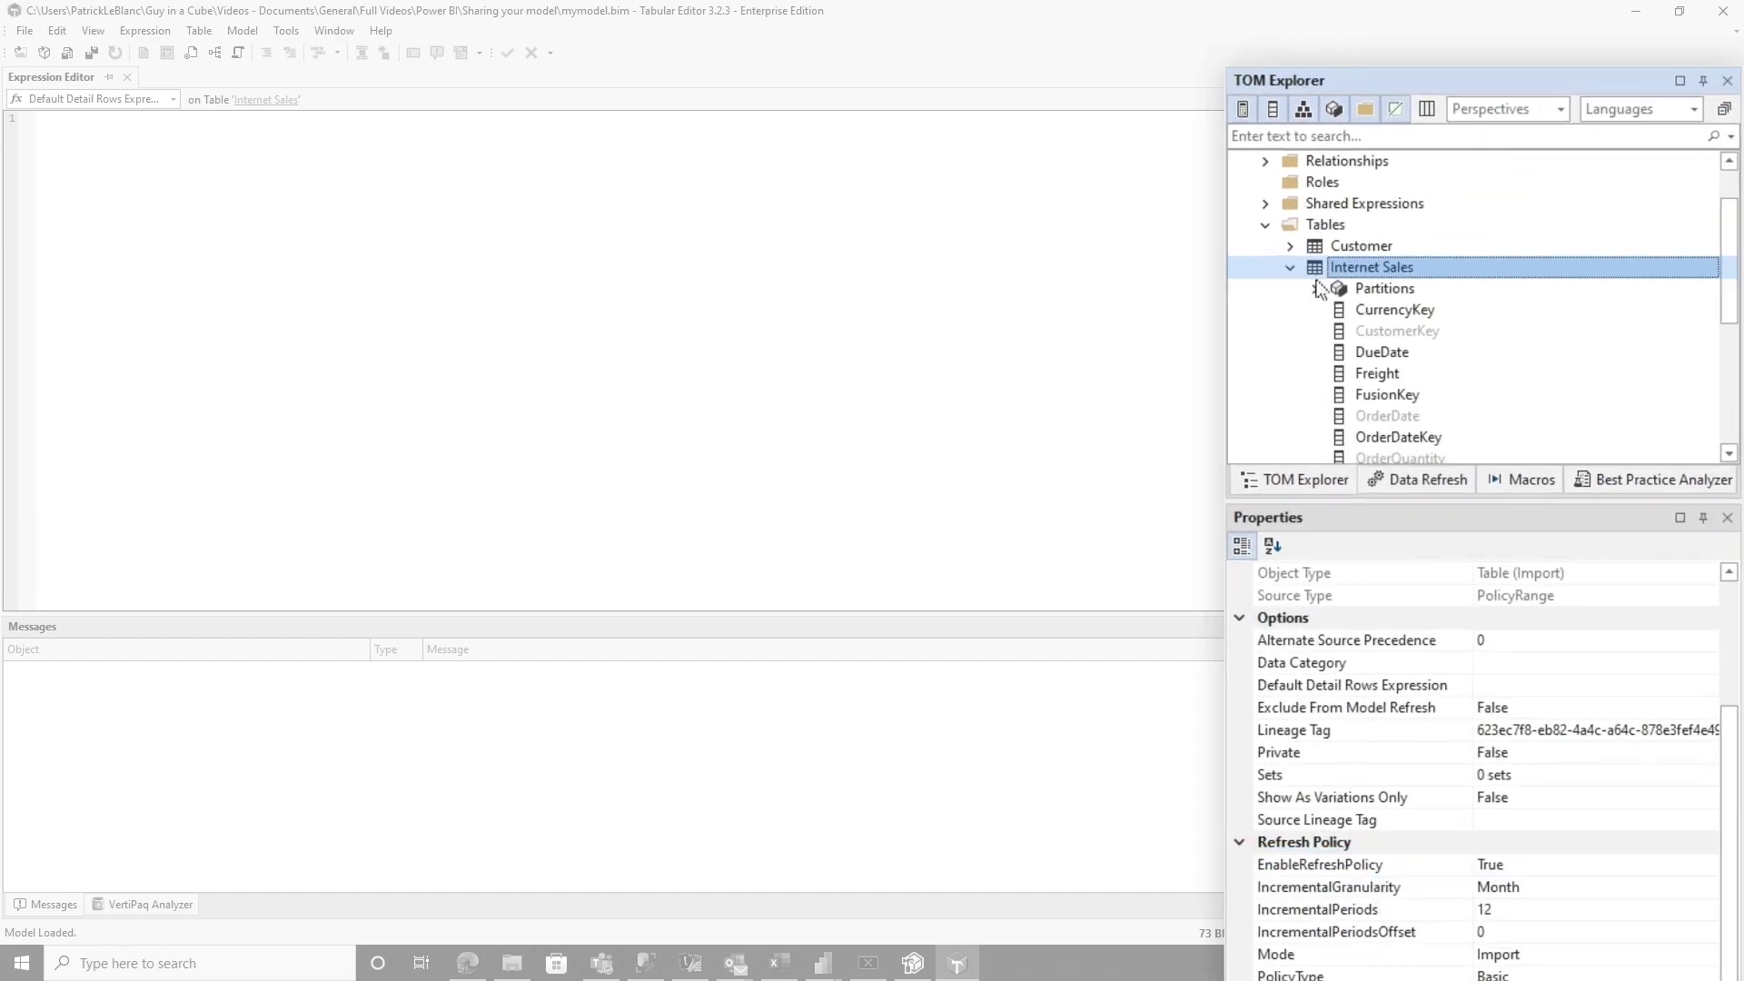
key(Right)
key(Right)
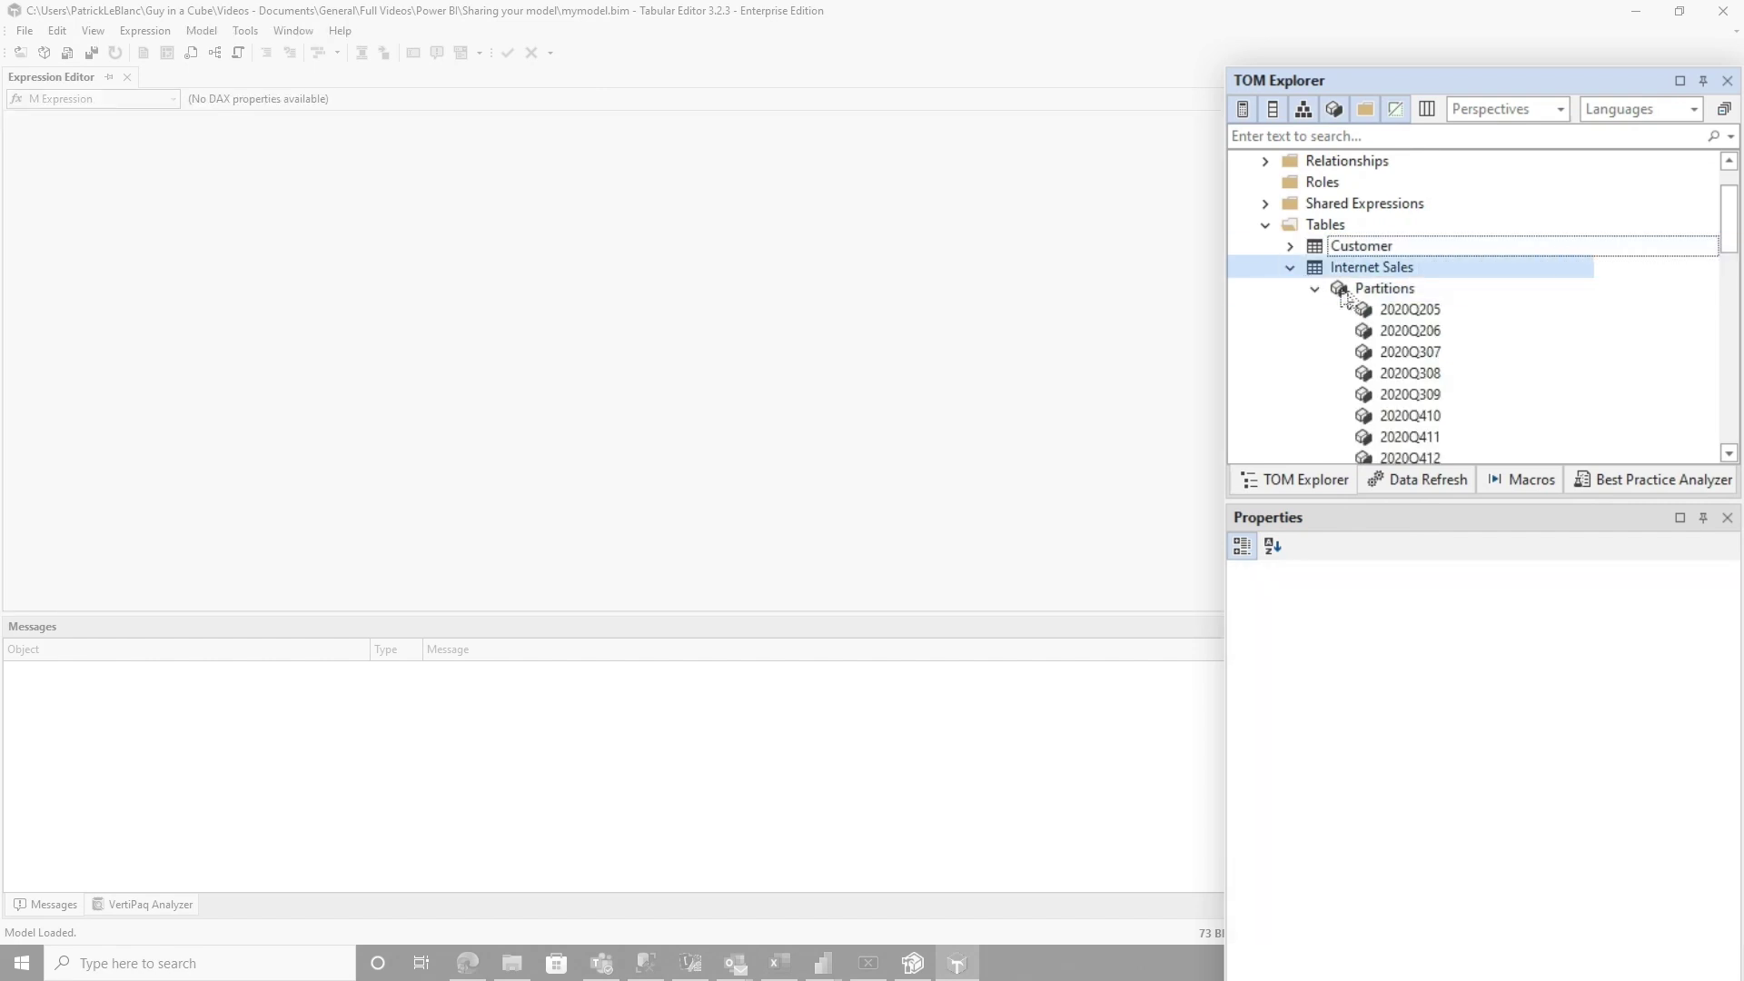
click(1353, 271)
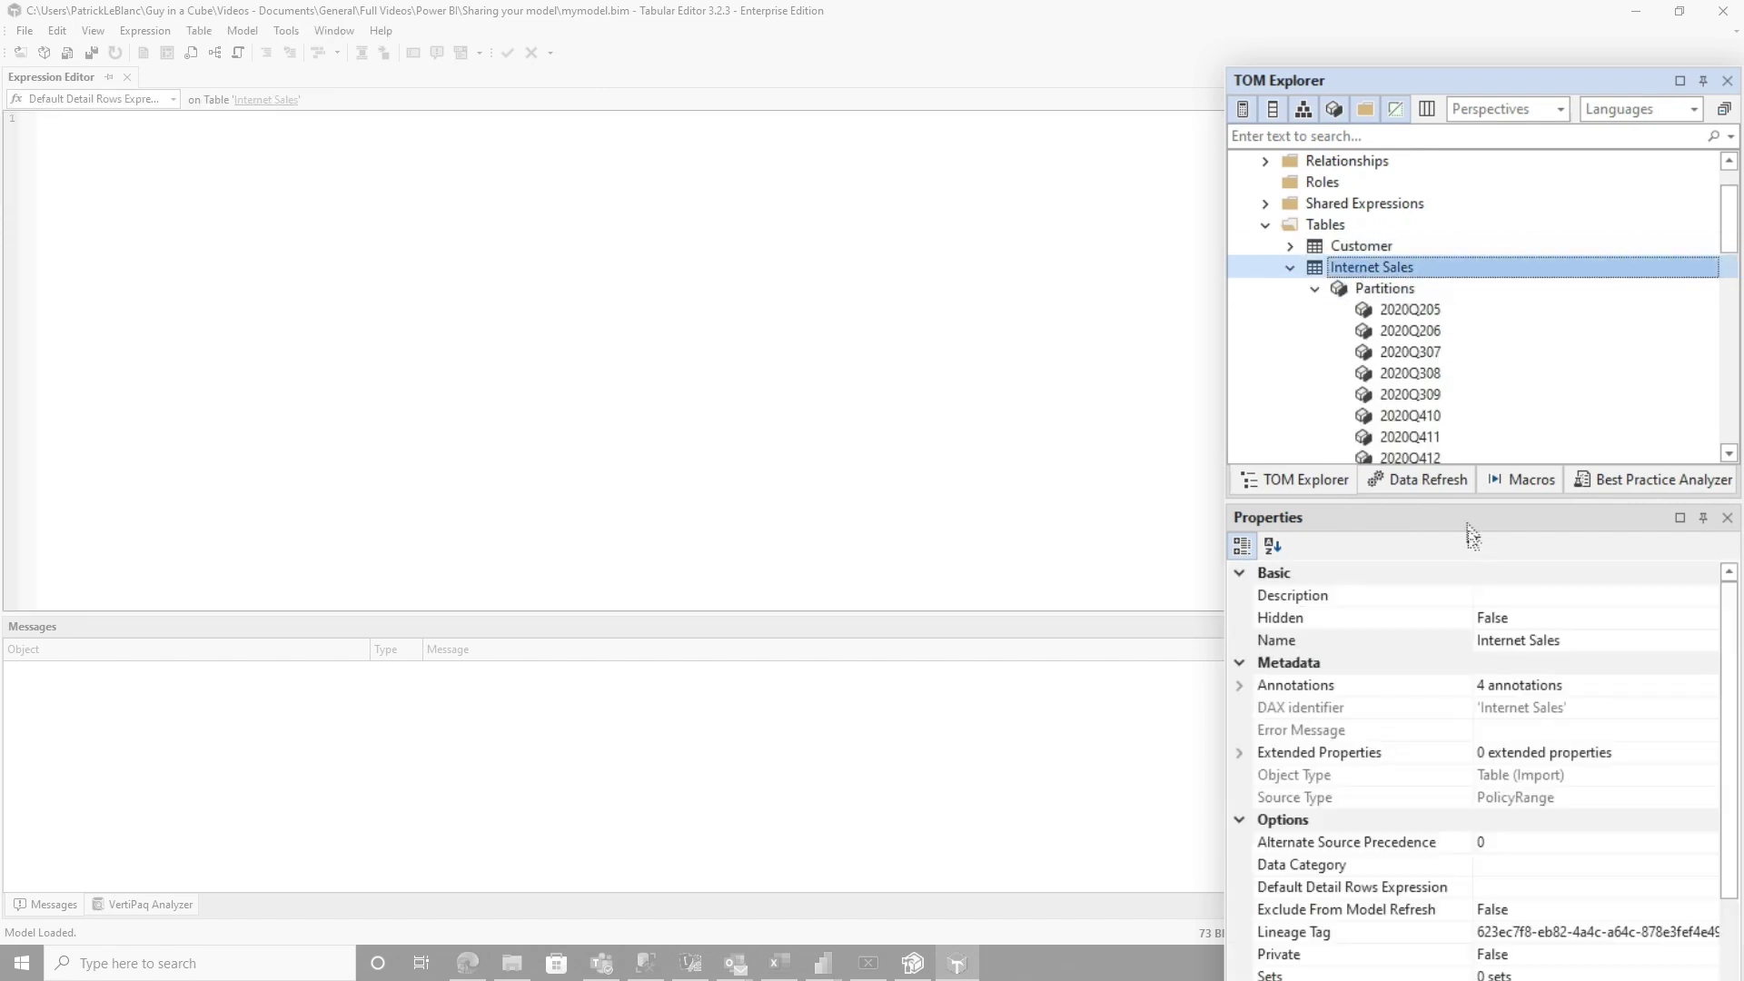
scroll(1517, 602, down, 4)
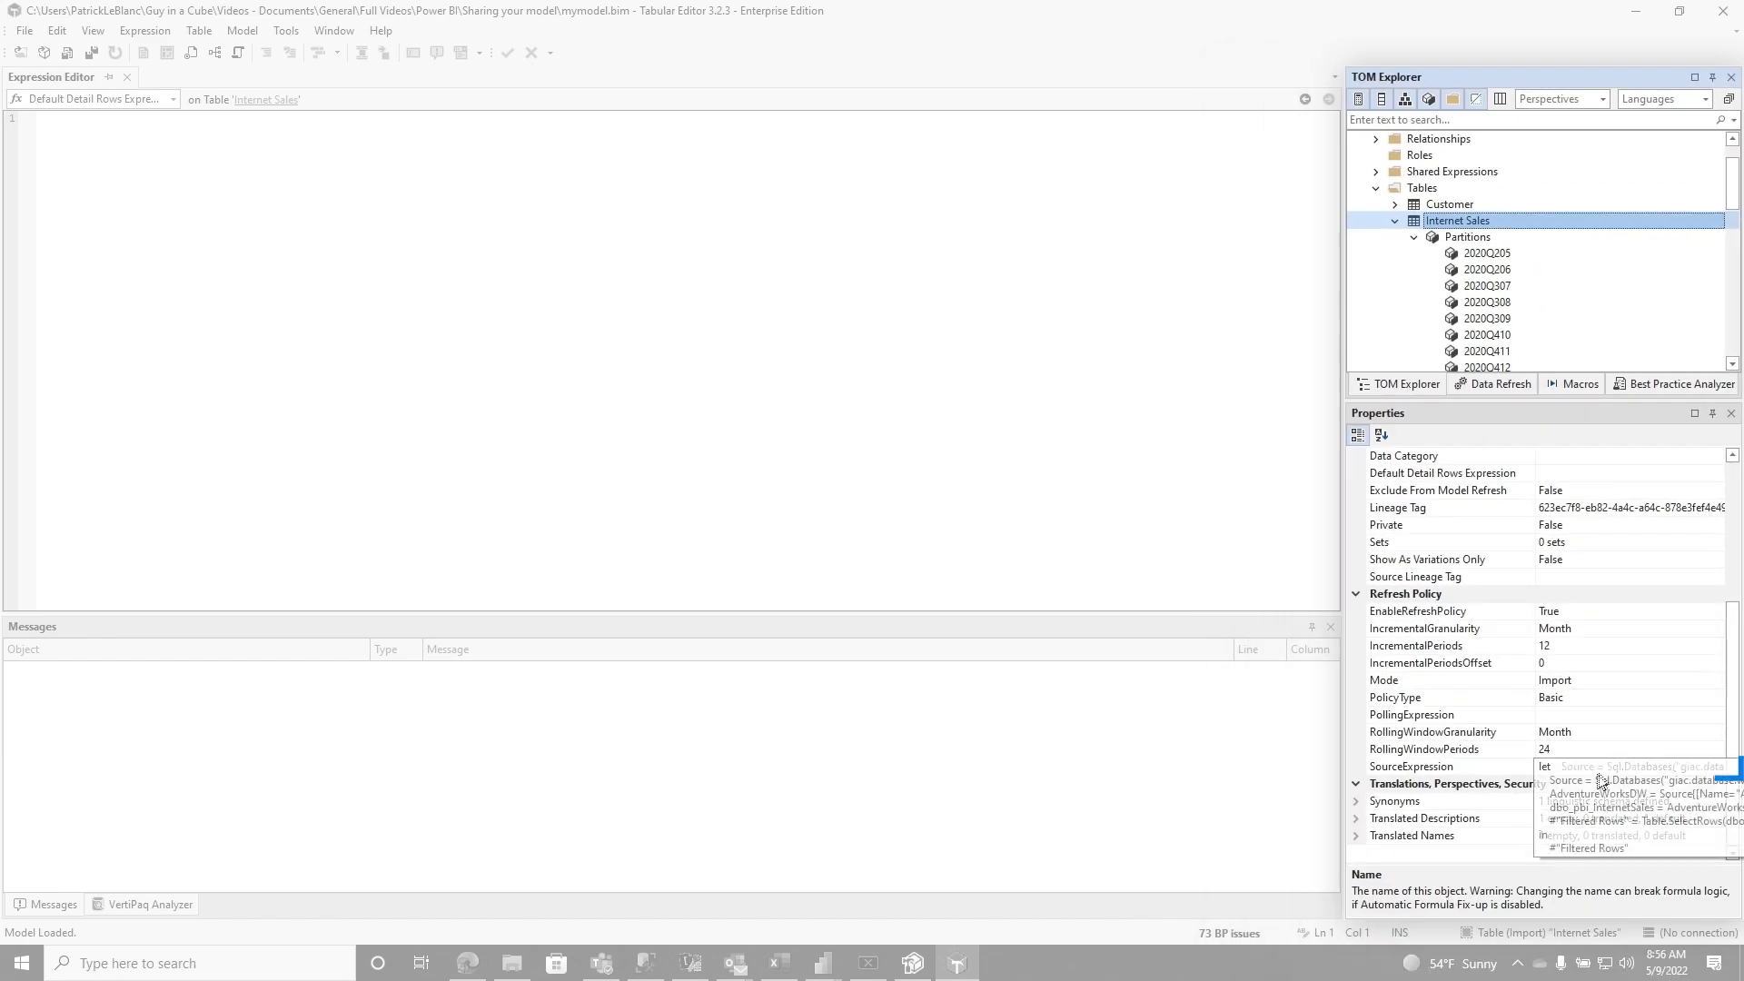
click(1664, 766)
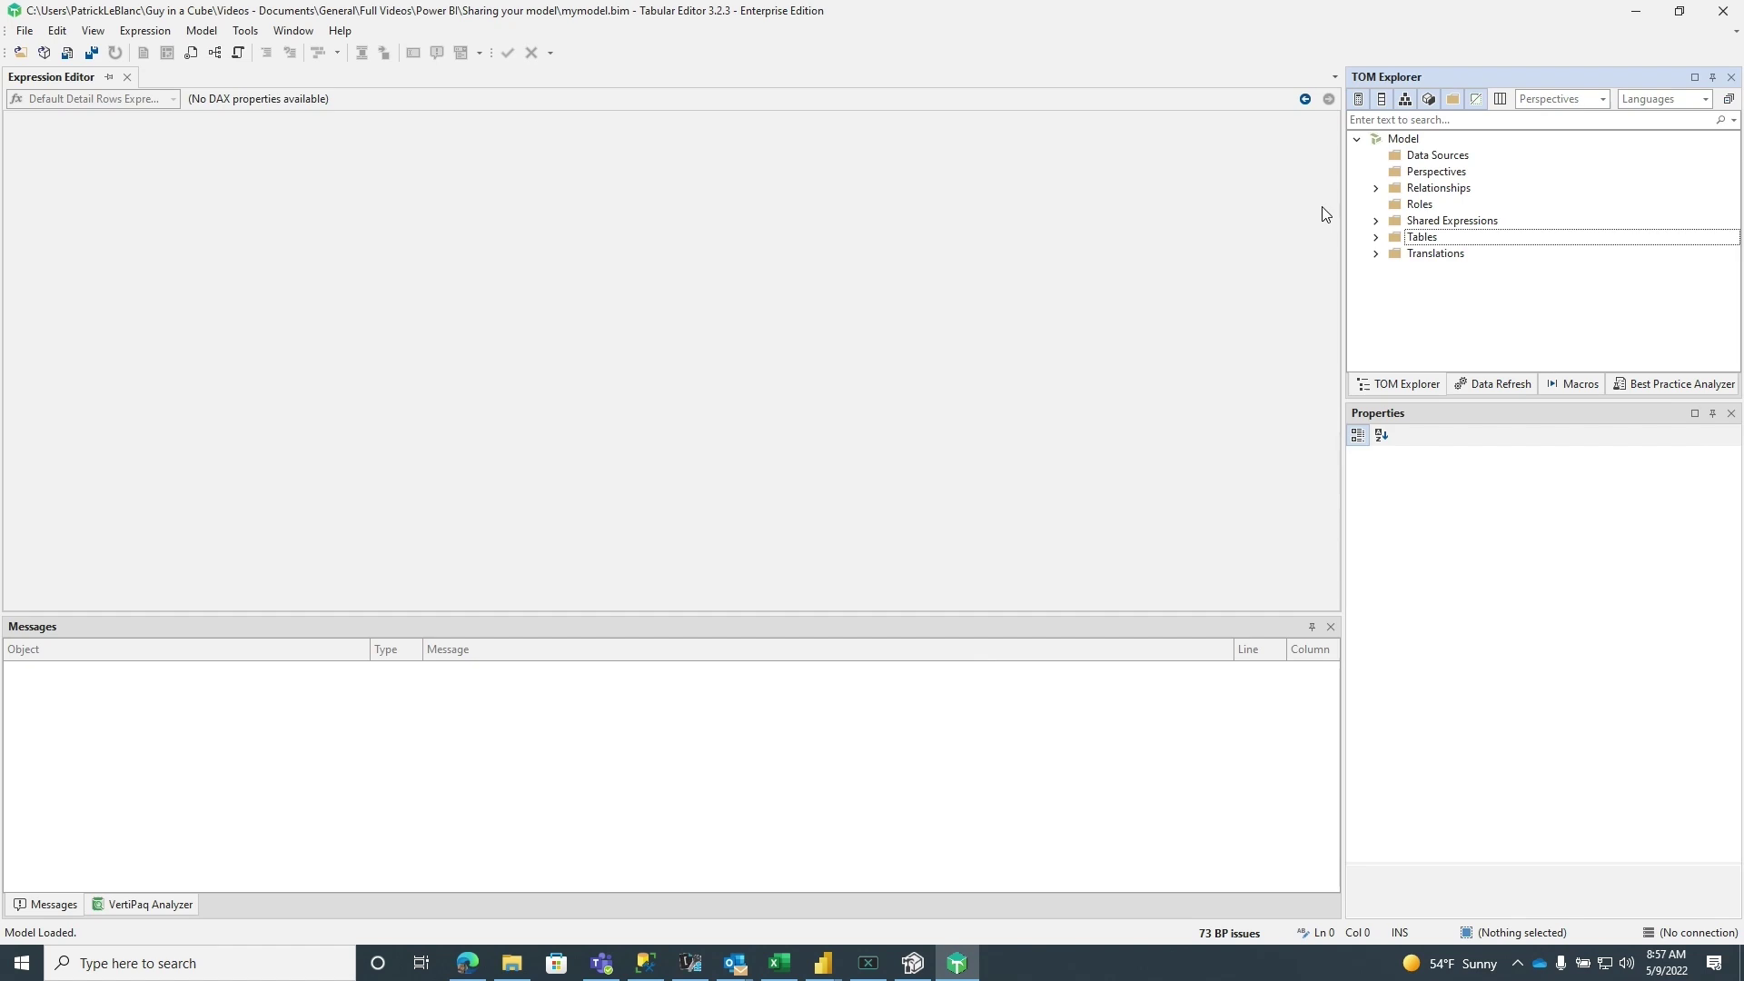
- Place Internet Sales on a new diagram and add all its related tables
click(215, 57)
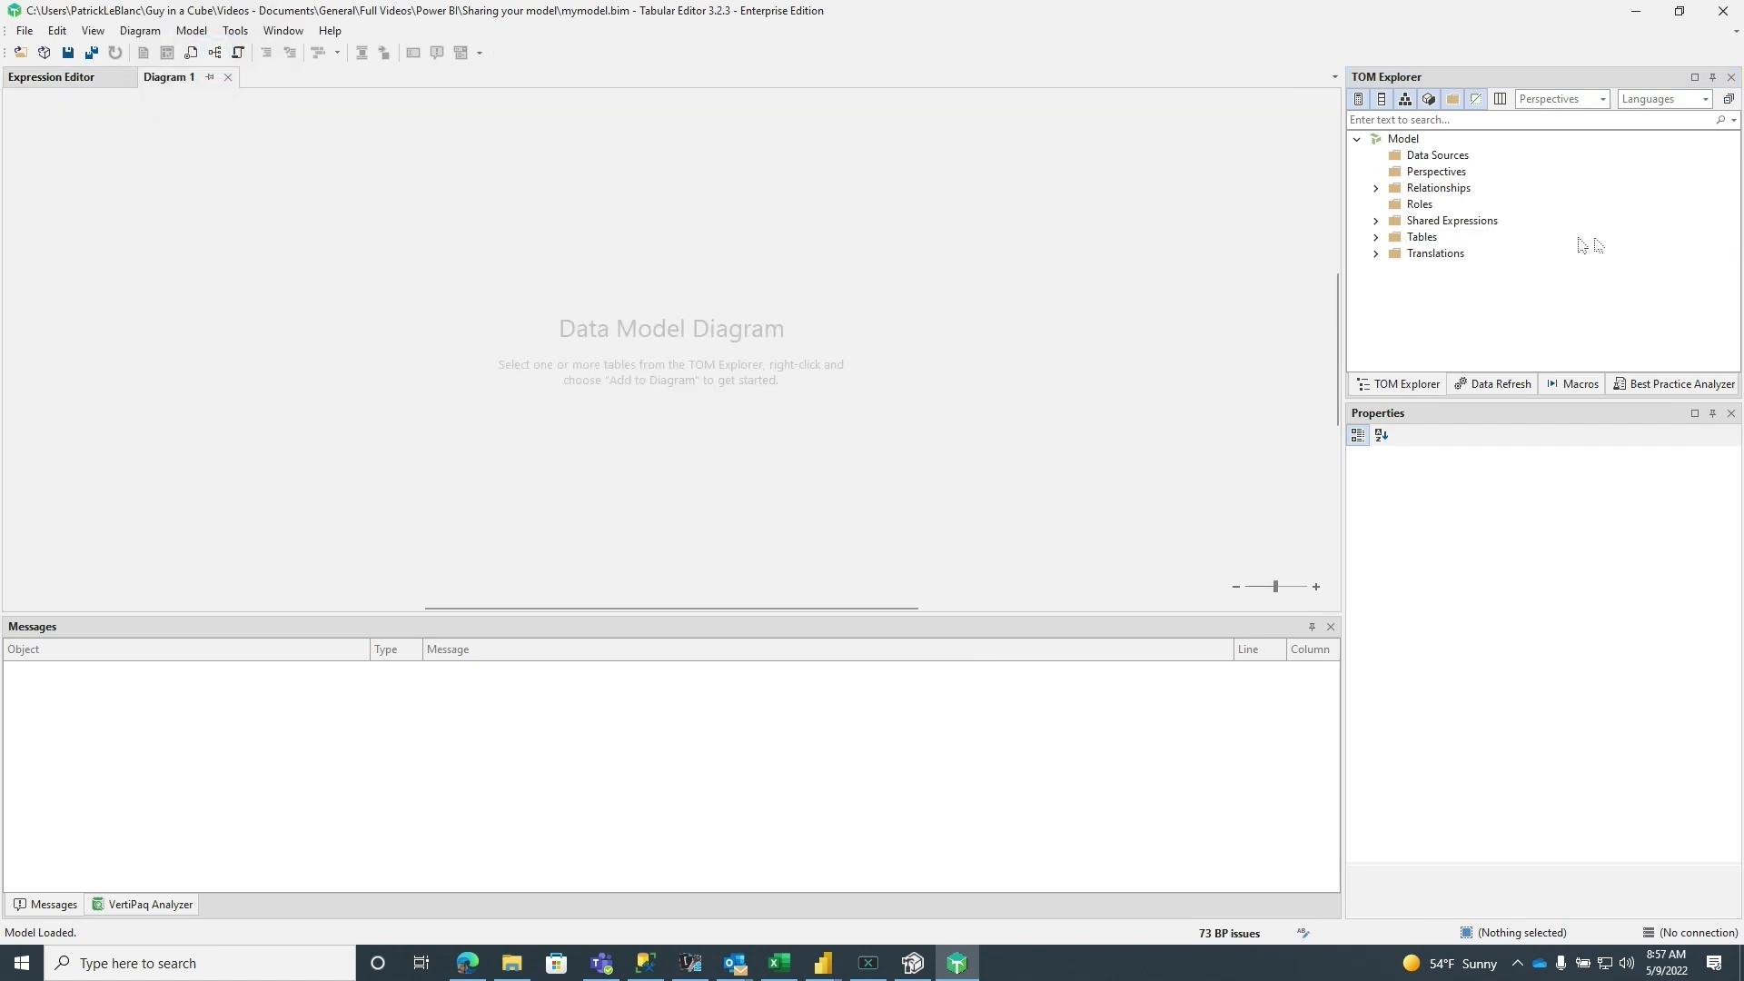
click(1378, 238)
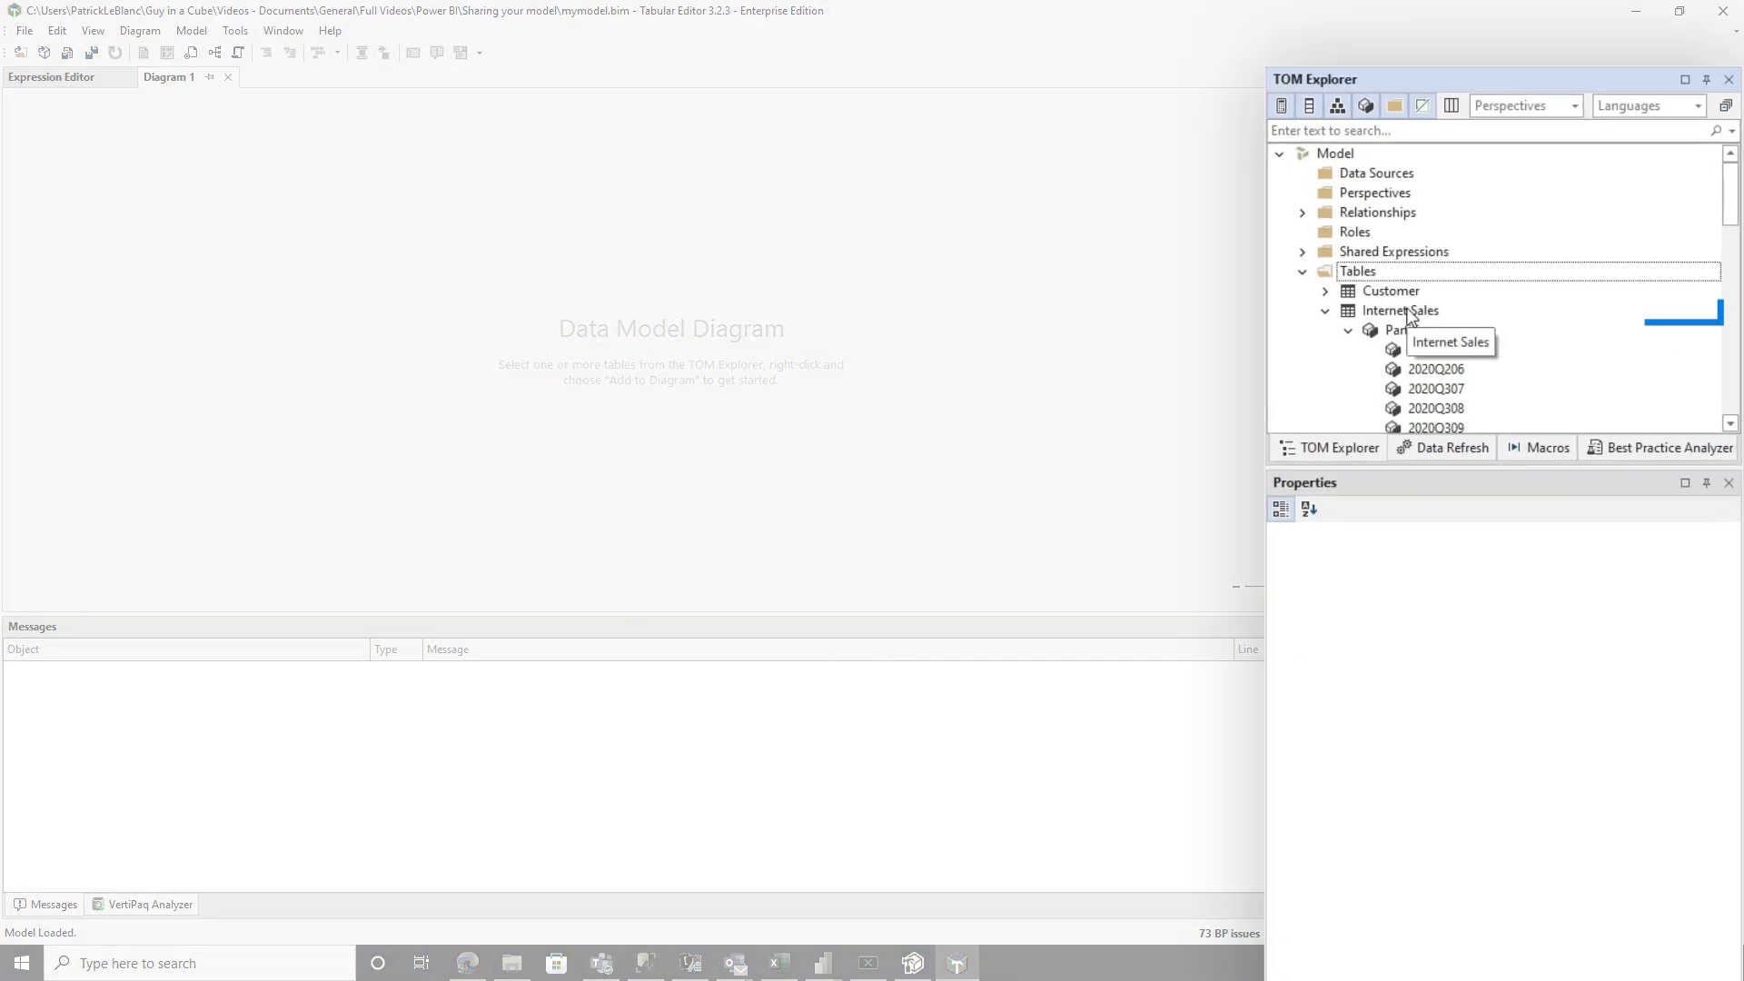
drag(1408, 317, 872, 272)
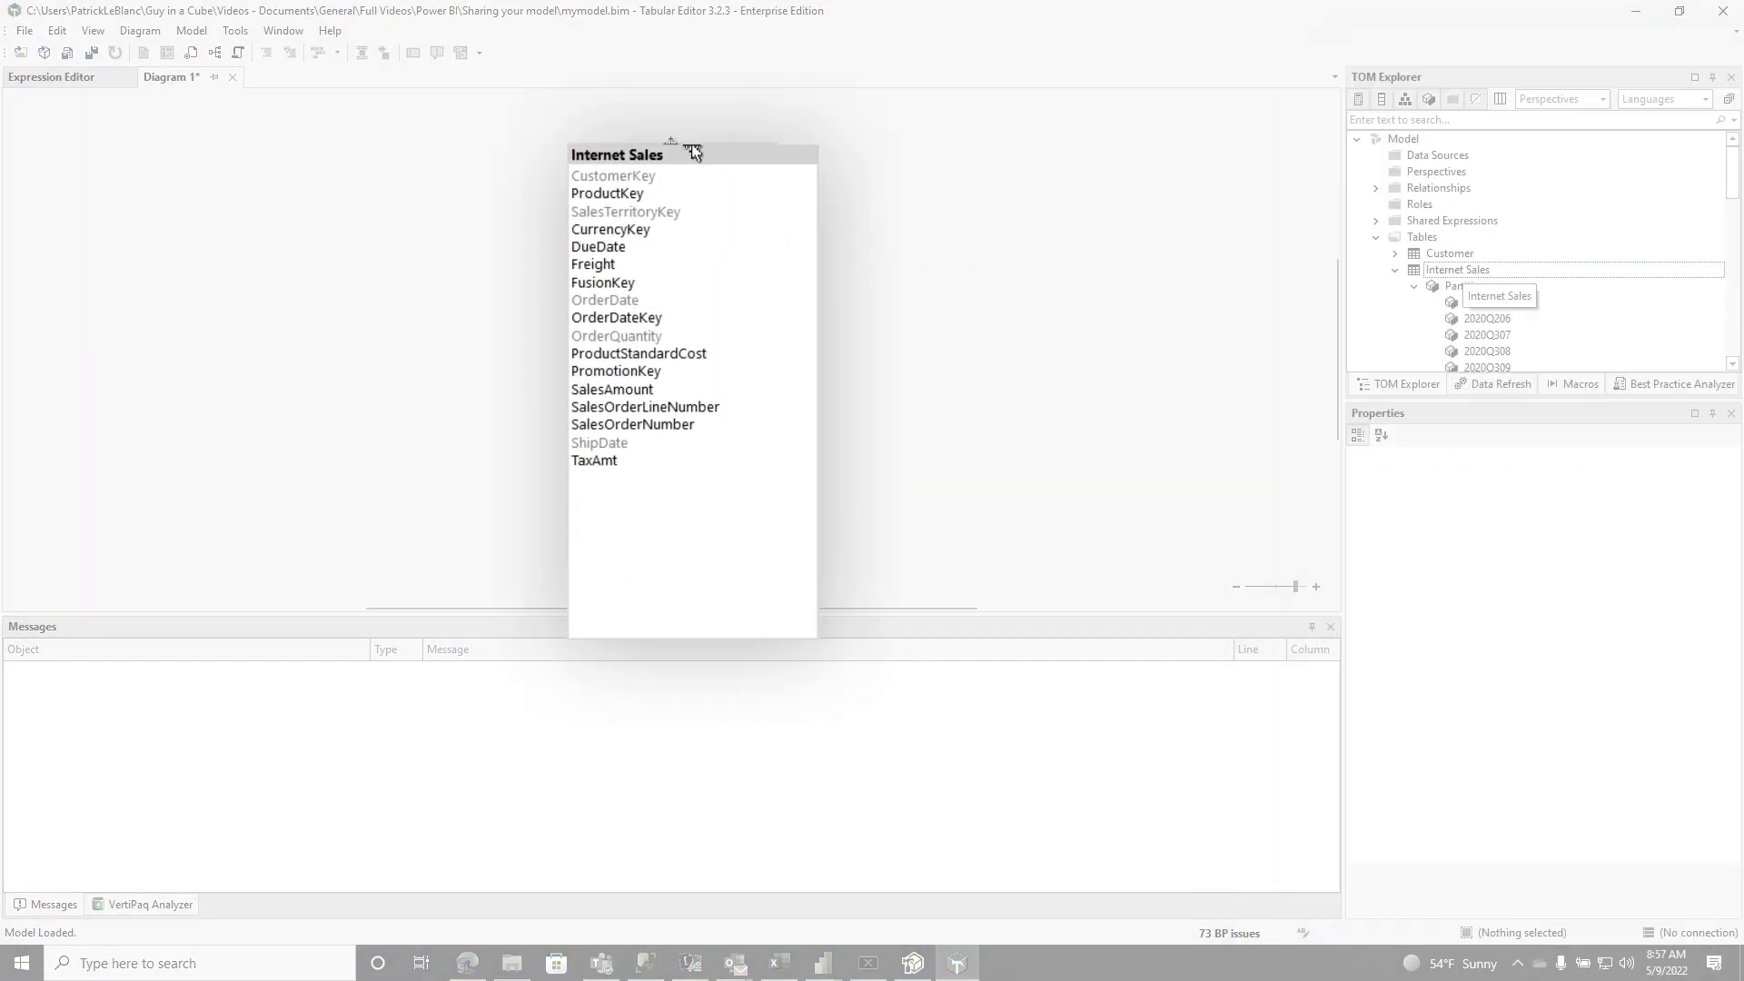
right_click(692, 151)
click(808, 216)
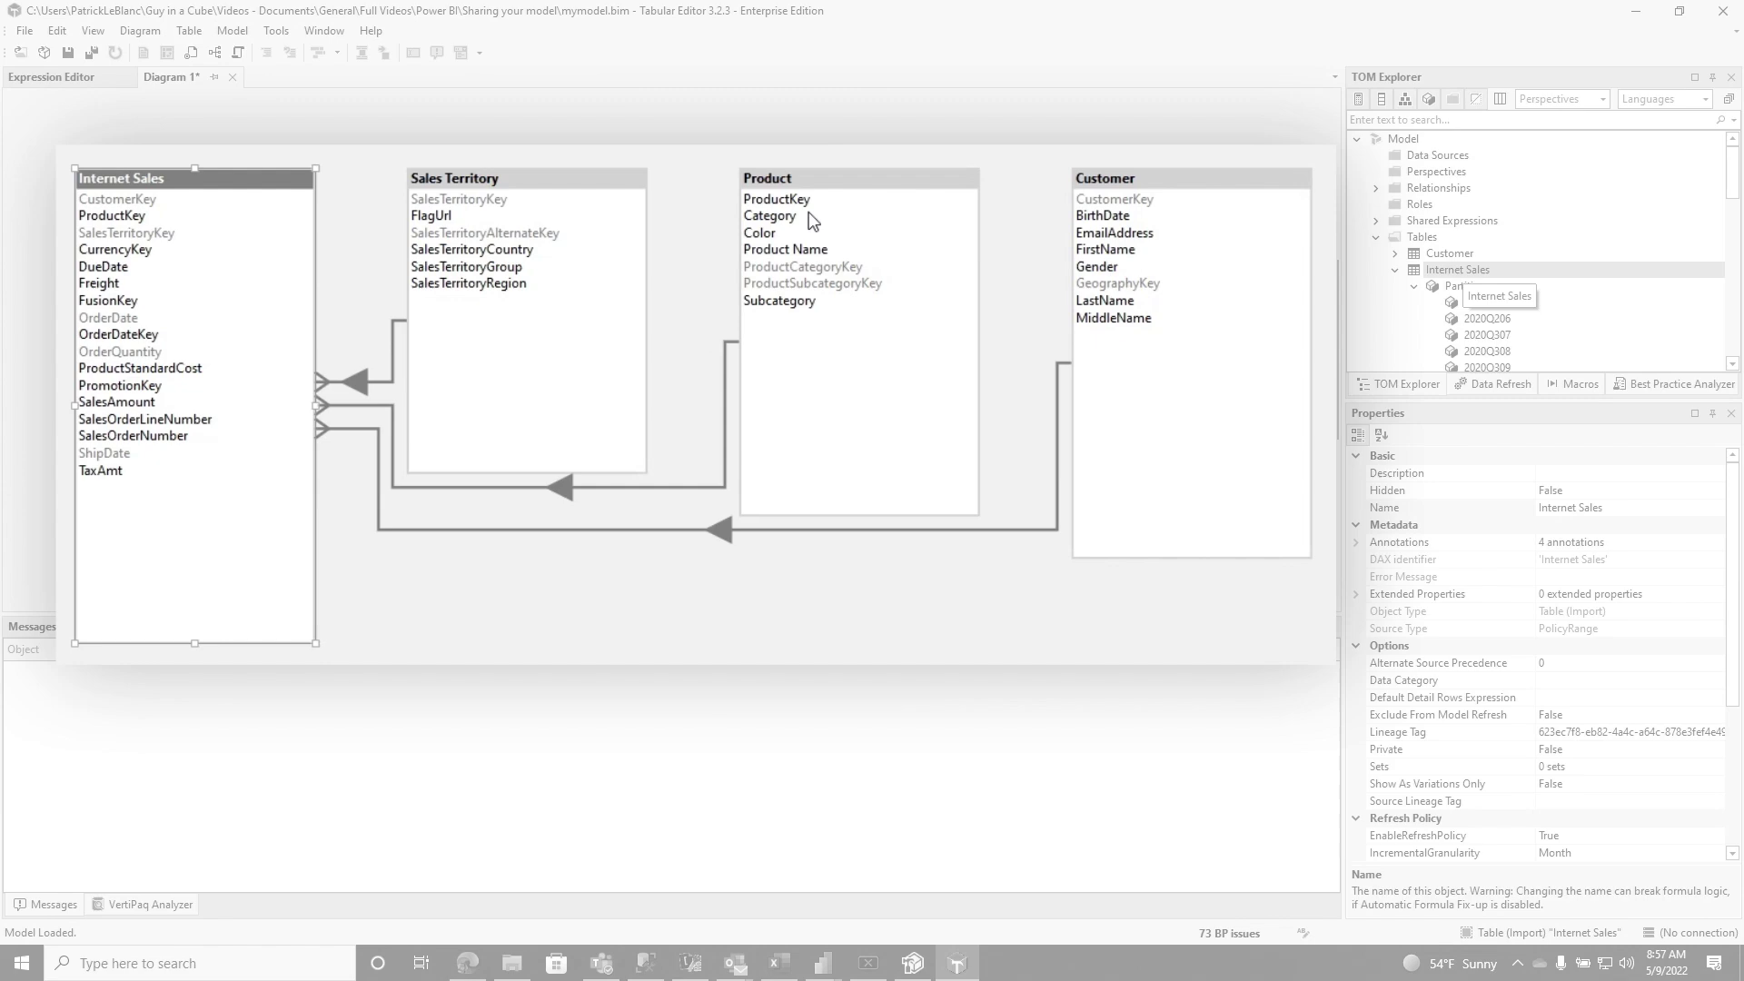